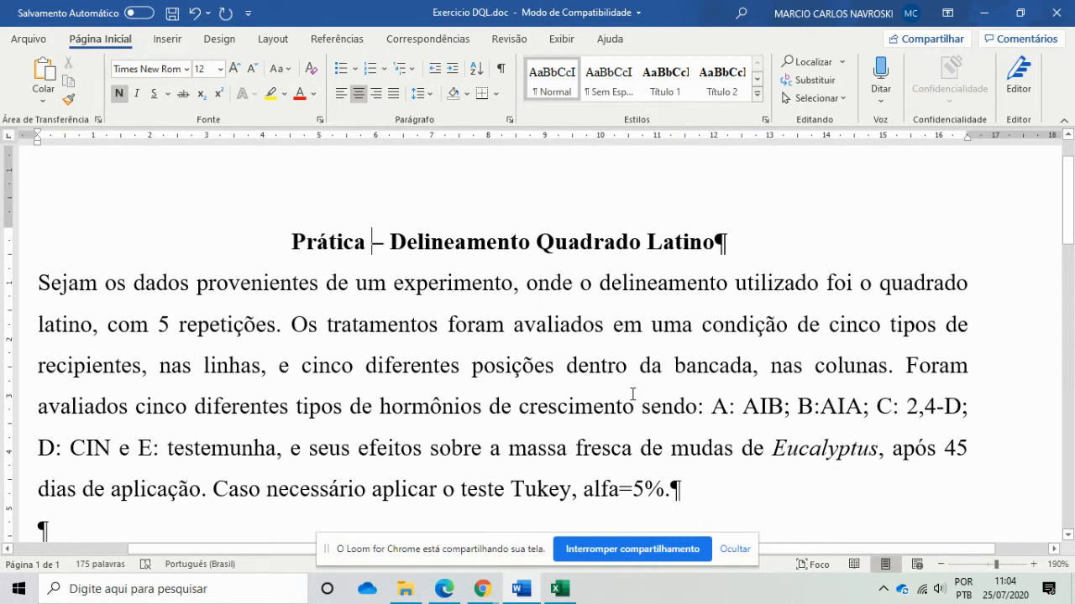
Read the Latin square exercise statement, covering the repetitions, the row and column factors and the hormone treatments A to E
scroll(631, 394, "down", 5)
scroll(631, 395, "down", 3)
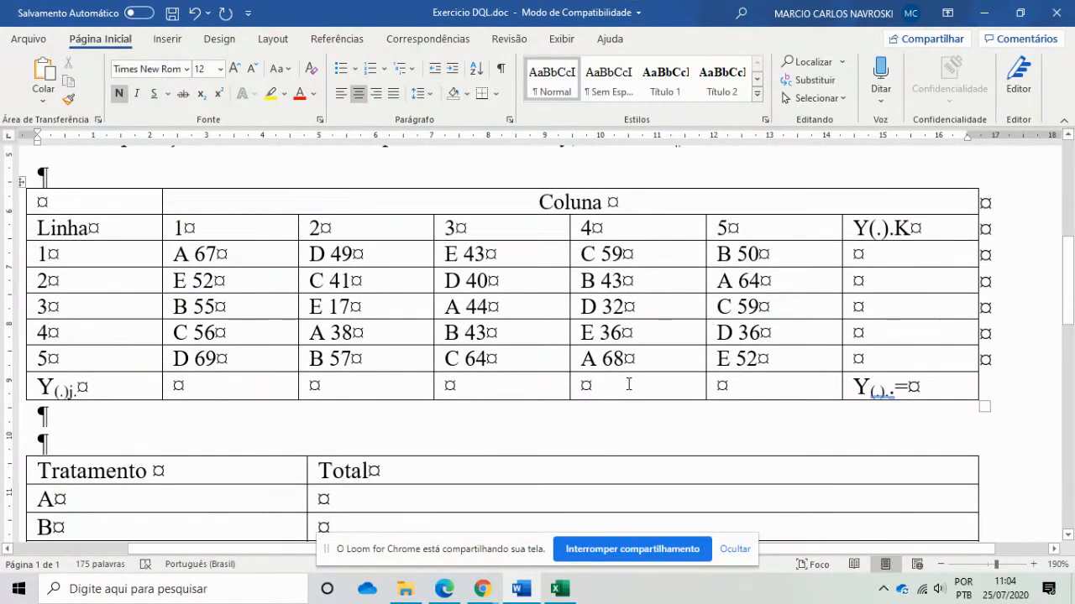
scroll(628, 385, "up", 8)
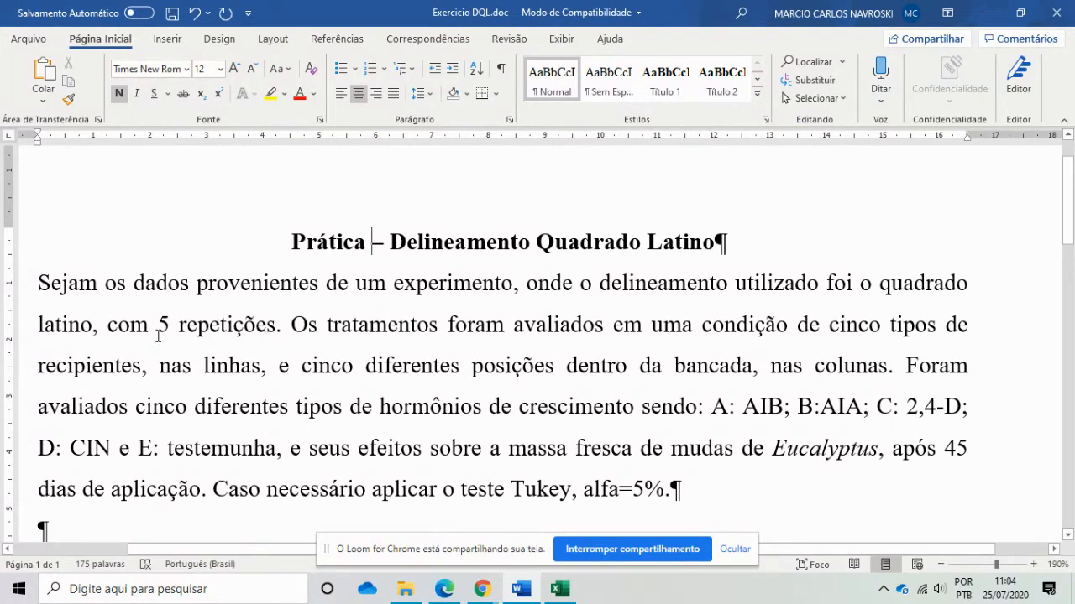
left_click_drag(157, 326, 167, 325)
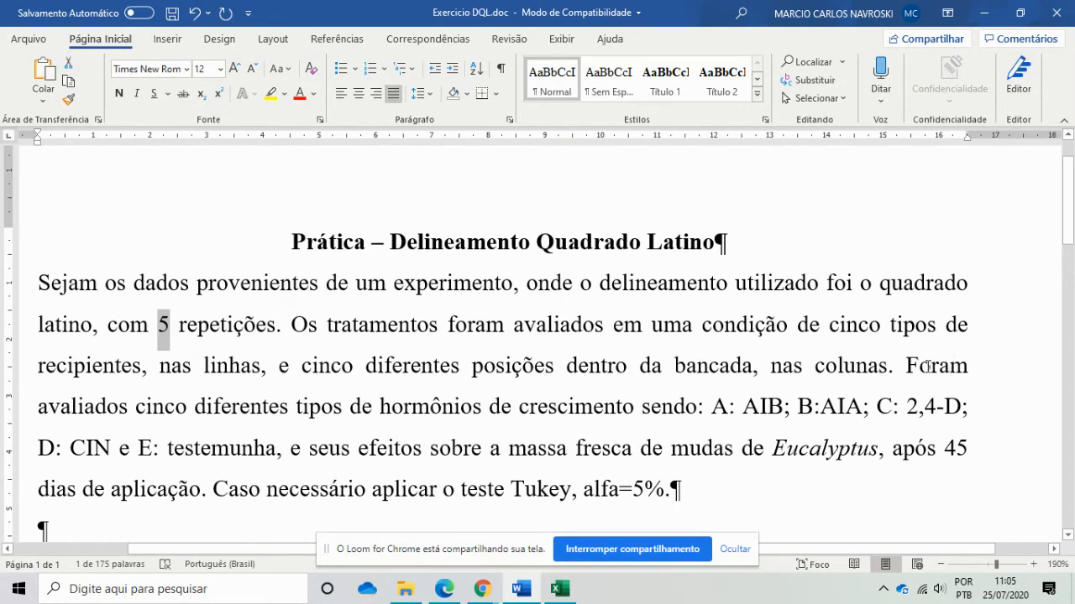
scroll(916, 385, "down", 1)
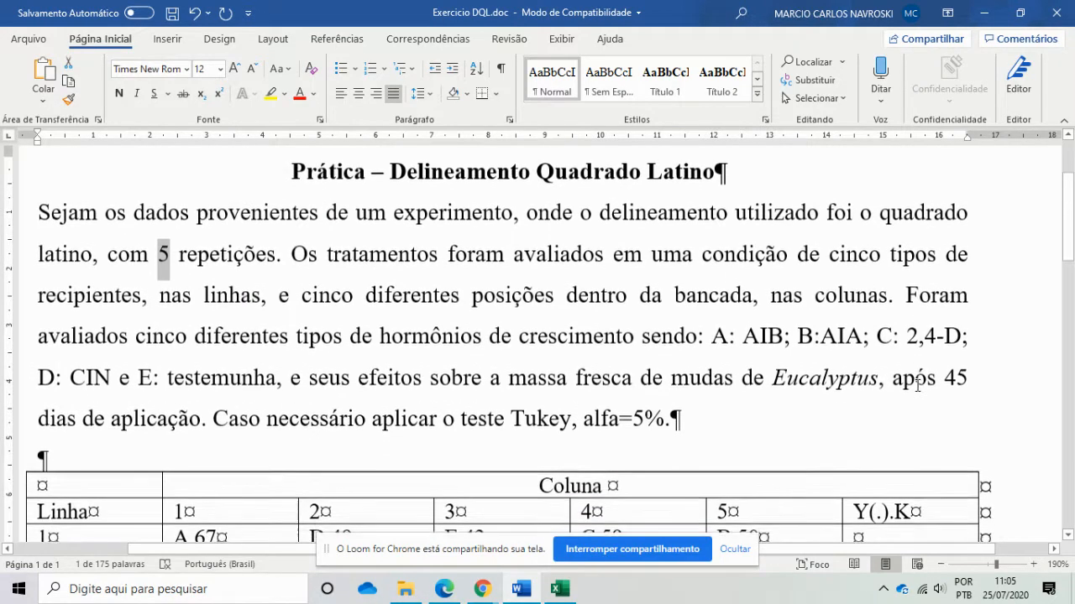
double_click(718, 339)
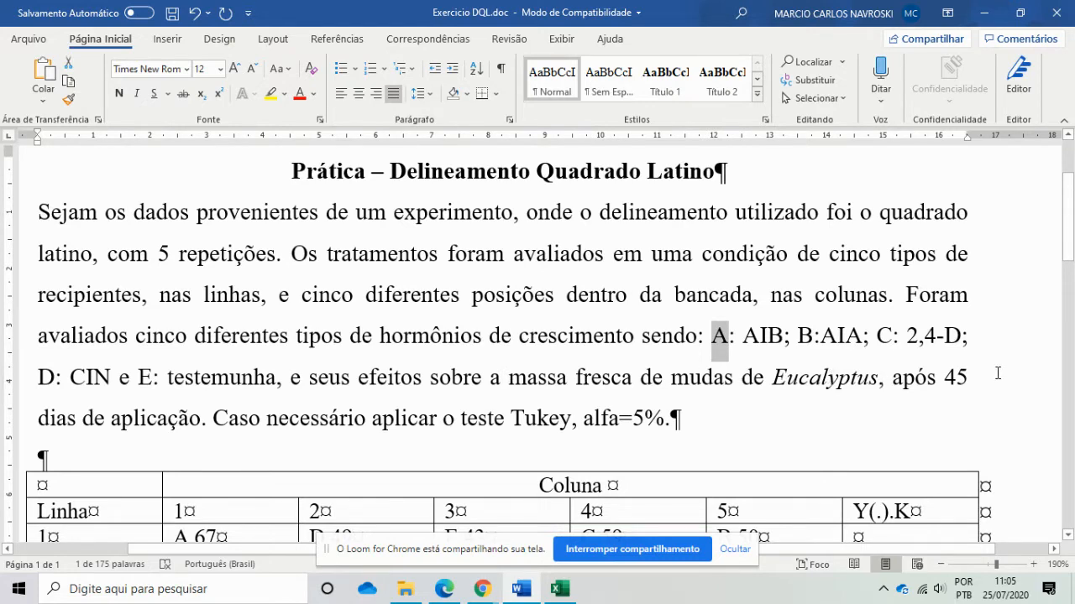
left_click_drag(744, 334, 766, 337)
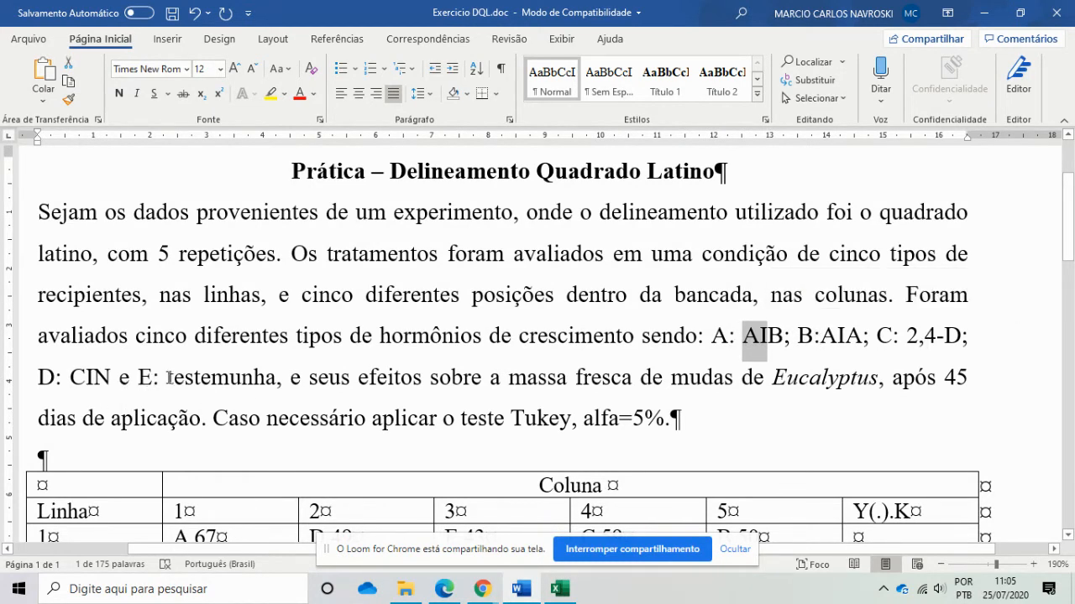
left_click_drag(168, 378, 273, 378)
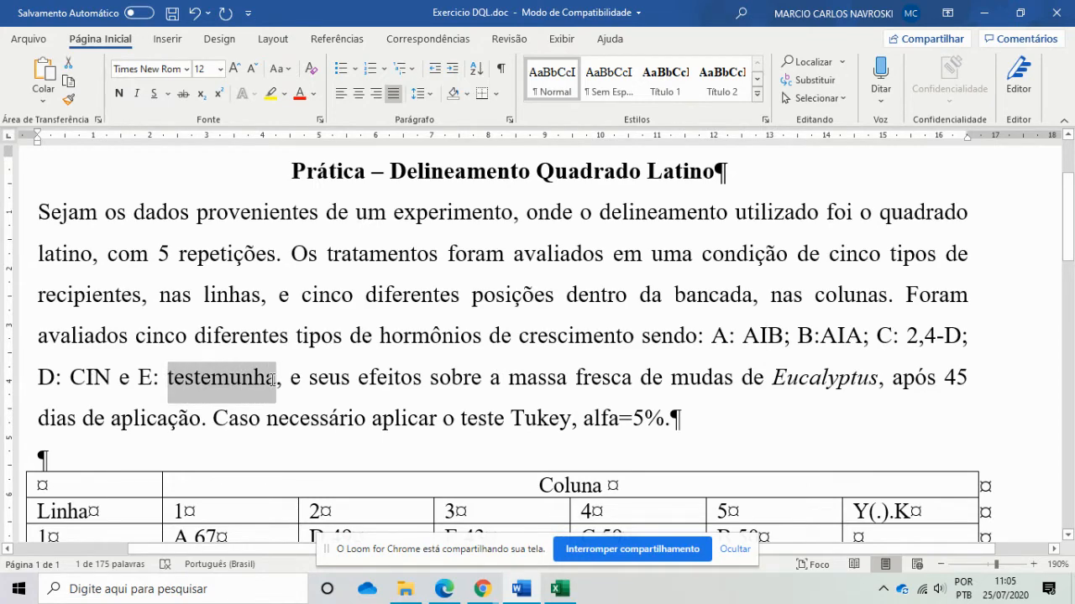
left_click(688, 420)
Examine the Linha by Coluna data table, the Tratamento totals table and the Quadro ANOVA table below the statement
scroll(688, 420, "down", 2)
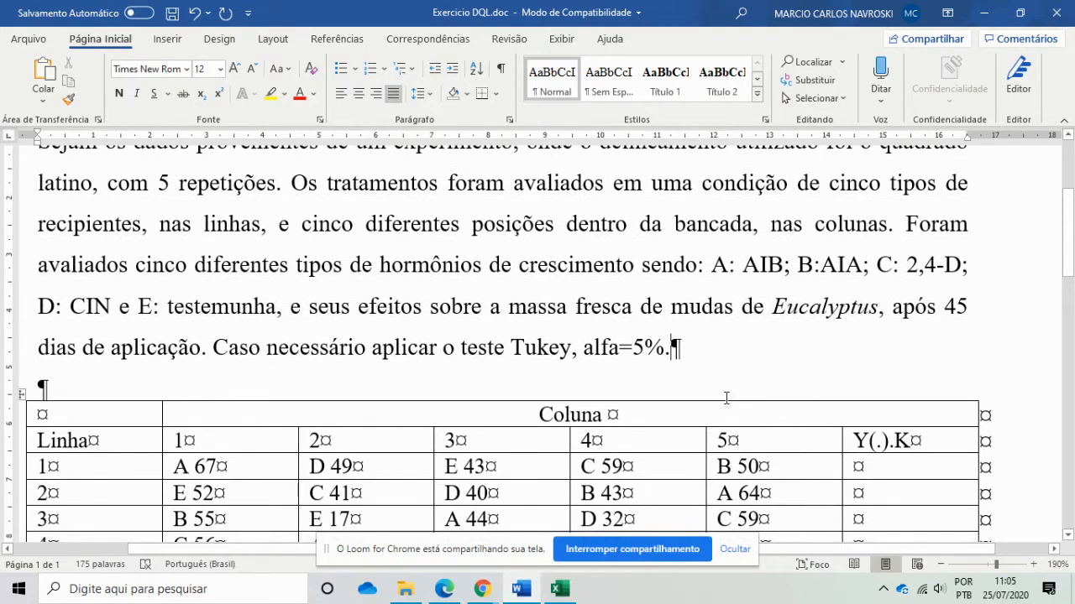
scroll(715, 370, "down", 2)
scroll(715, 370, "down", 1)
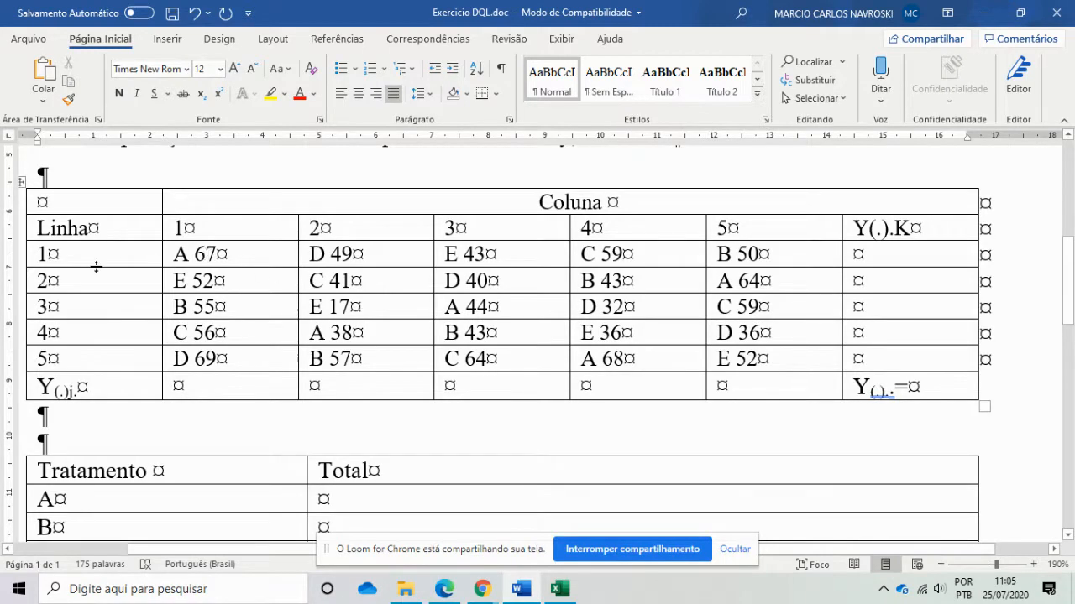
left_click_drag(208, 256, 471, 256)
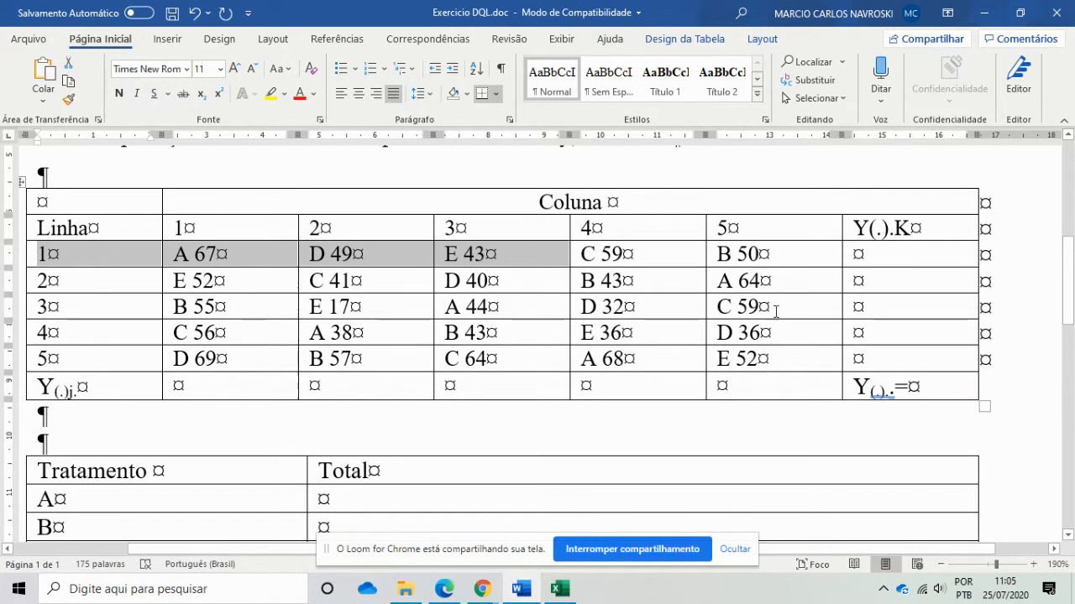
scroll(340, 400, "down", 2)
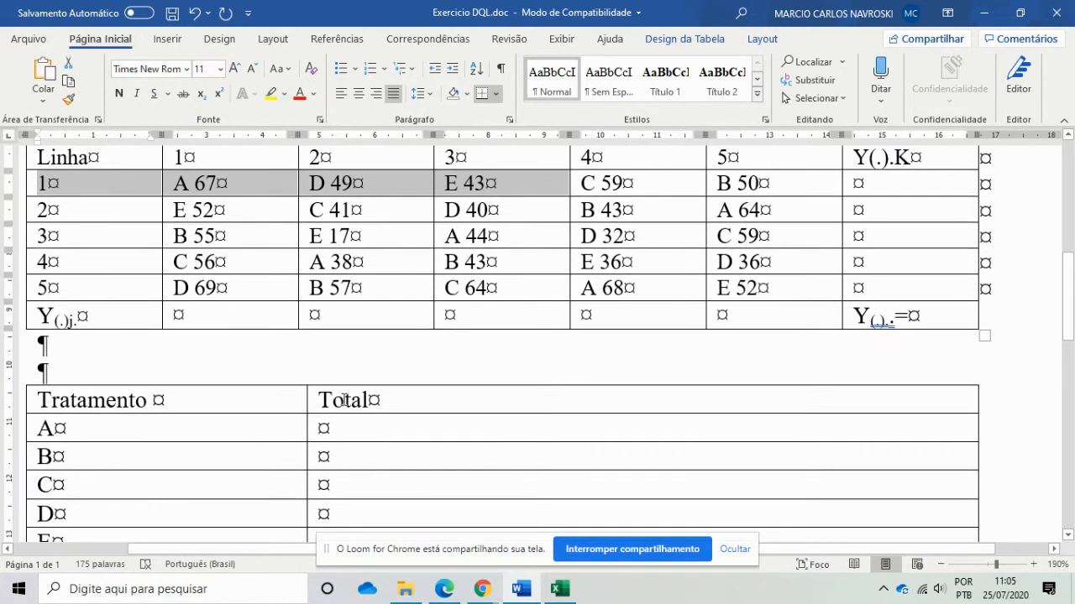
left_click(347, 425)
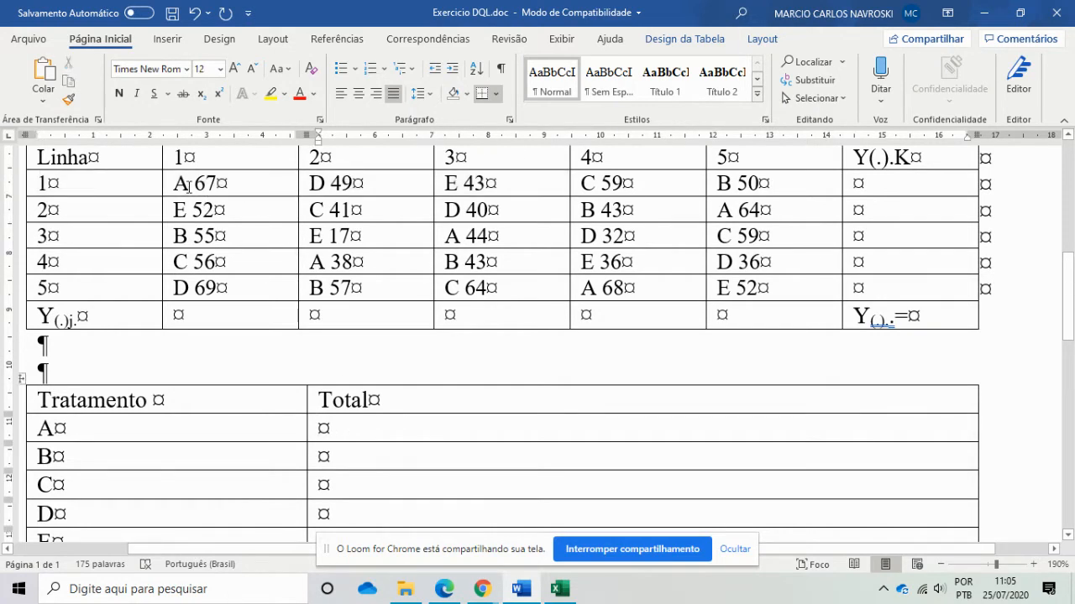
left_click_drag(194, 185, 205, 185)
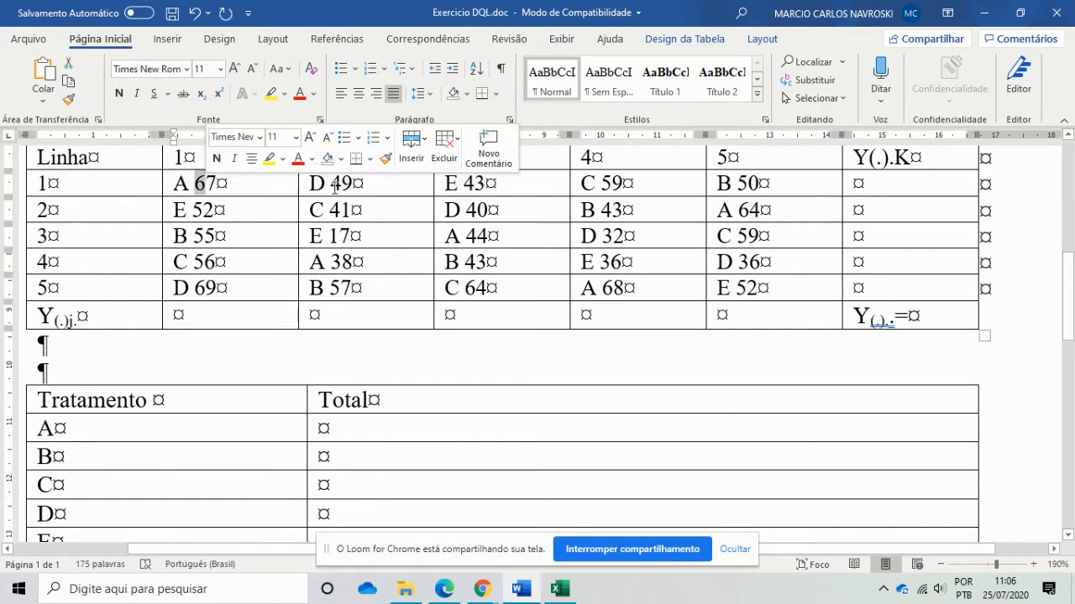
double_click(743, 210)
scroll(506, 389, "down", 2)
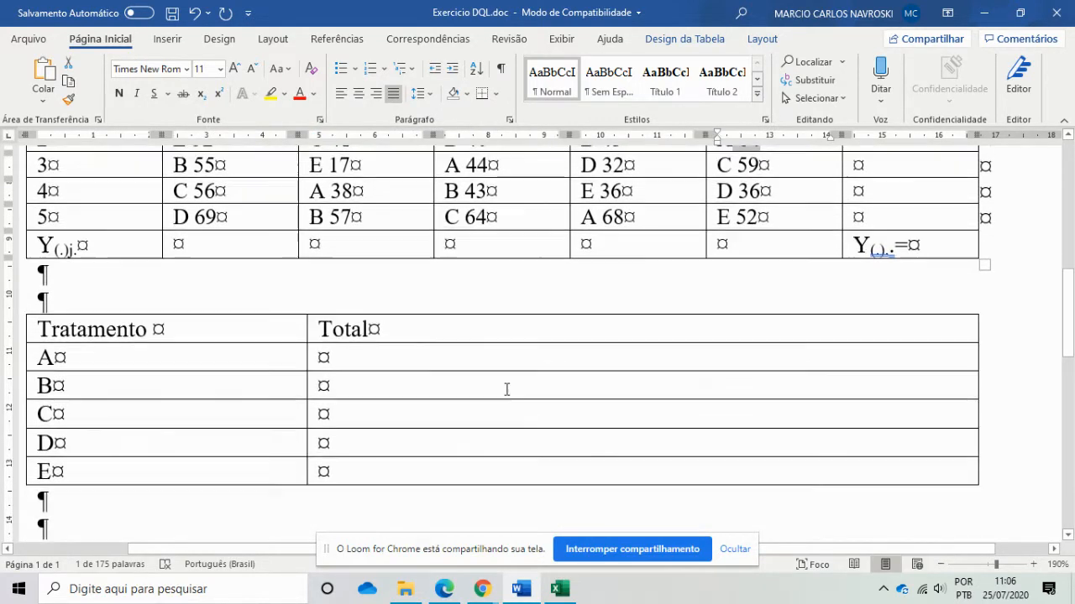
scroll(506, 389, "down", 8)
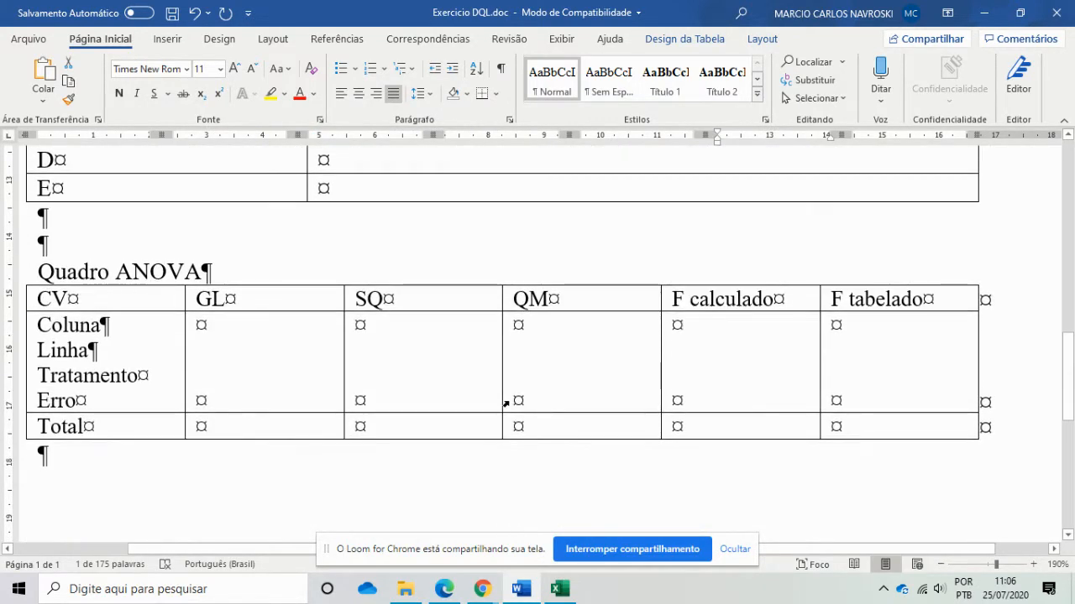
scroll(506, 403, "up", 14)
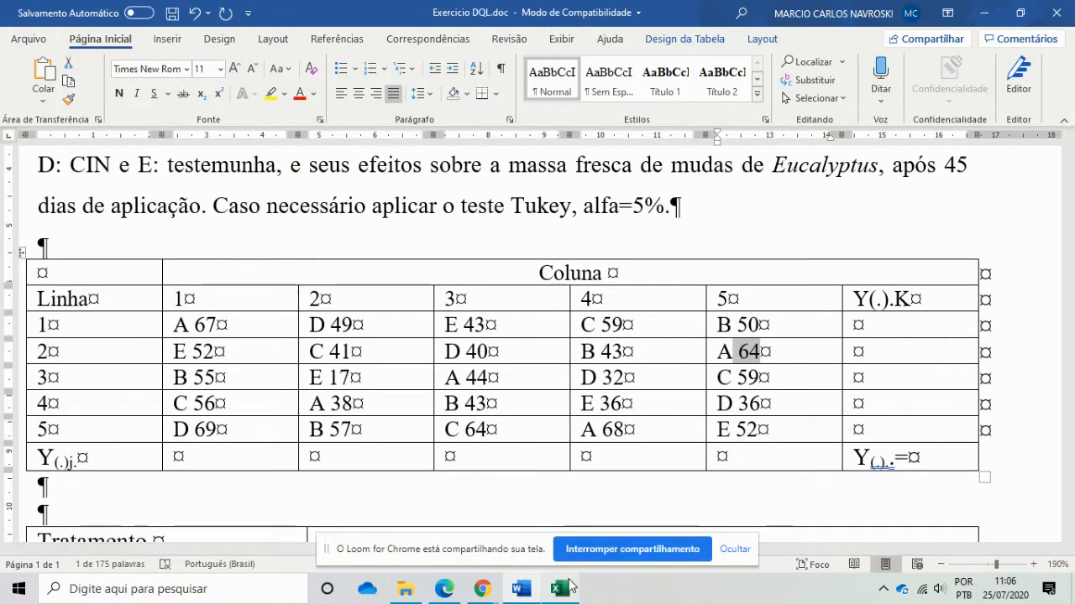
Switch to the Excel workbook DADOS EXERCICIO DQL.xlsx and auto-fit the width of the massa fresca column
mouse_move(568, 592)
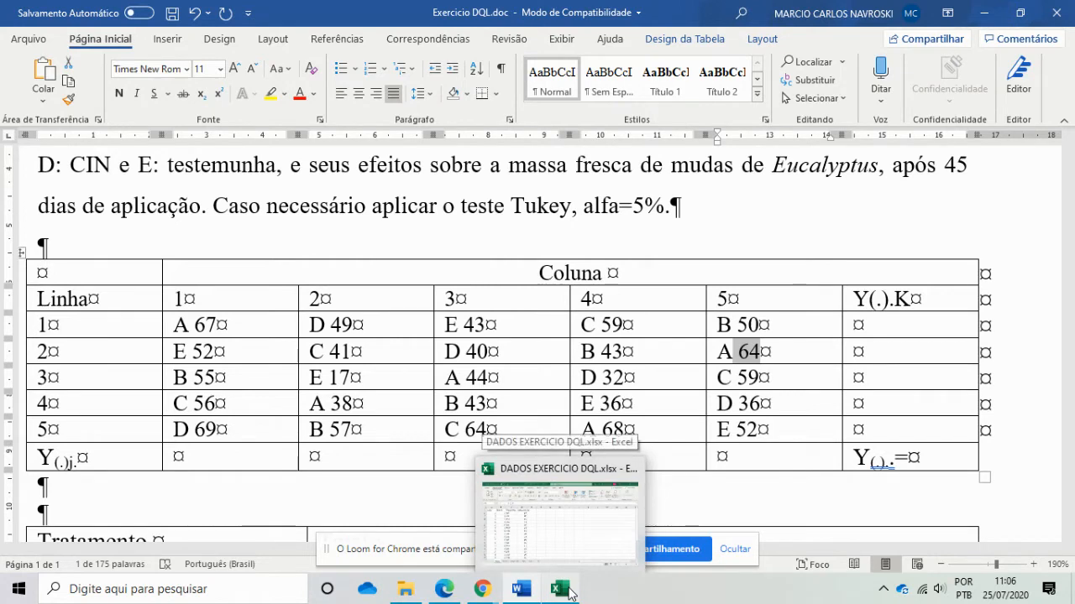
left_click(569, 592)
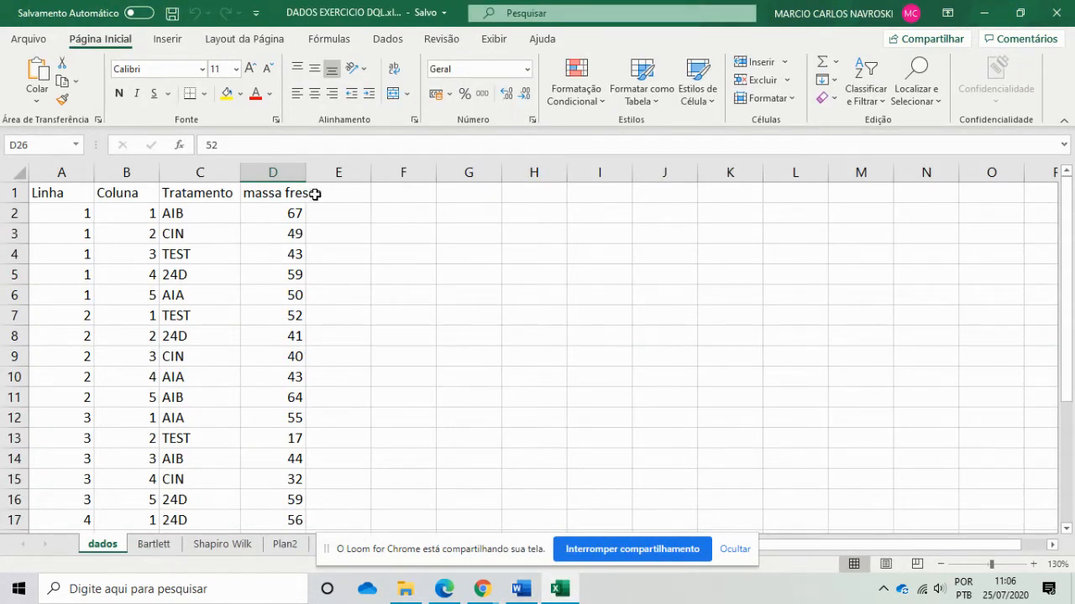
double_click(307, 172)
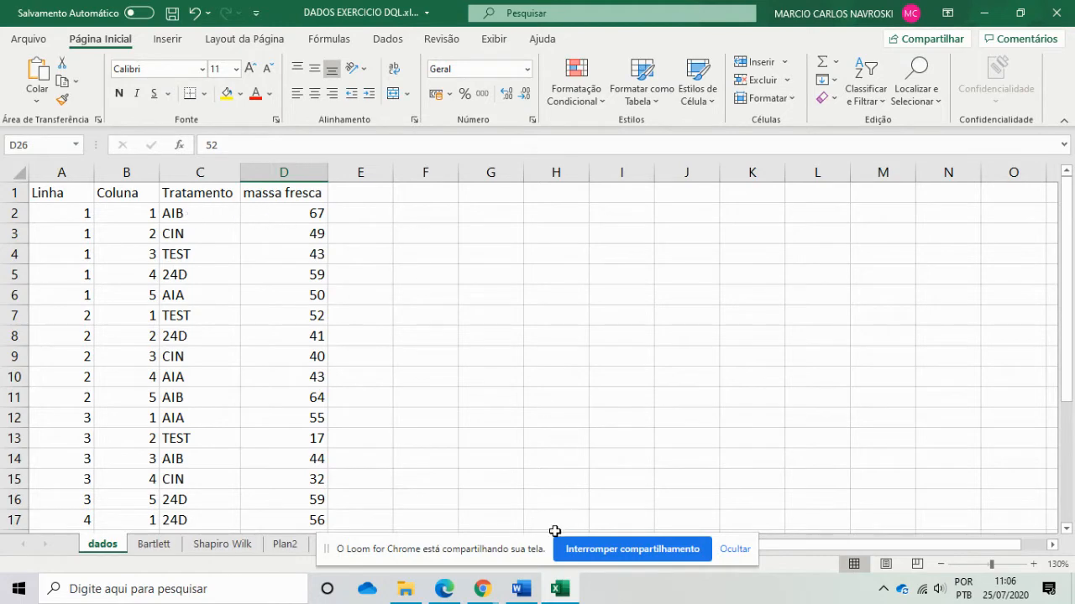
Examine how the dados sheet arranges the Linha, Coluna, Tratamento and massa fresca columns and codes the treatments
left_click(289, 216)
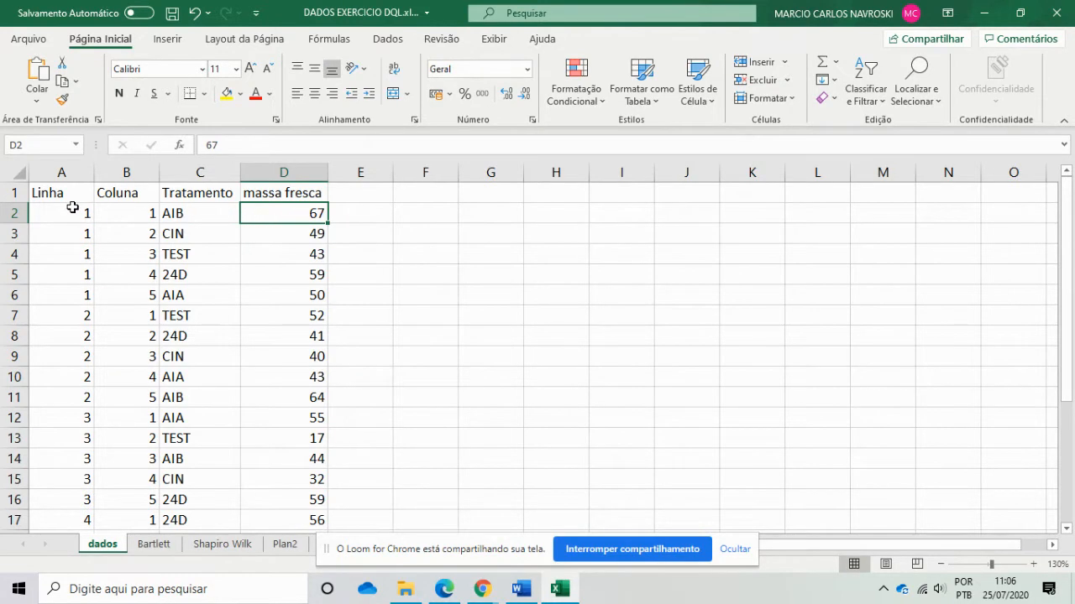
left_click_drag(74, 210, 73, 231)
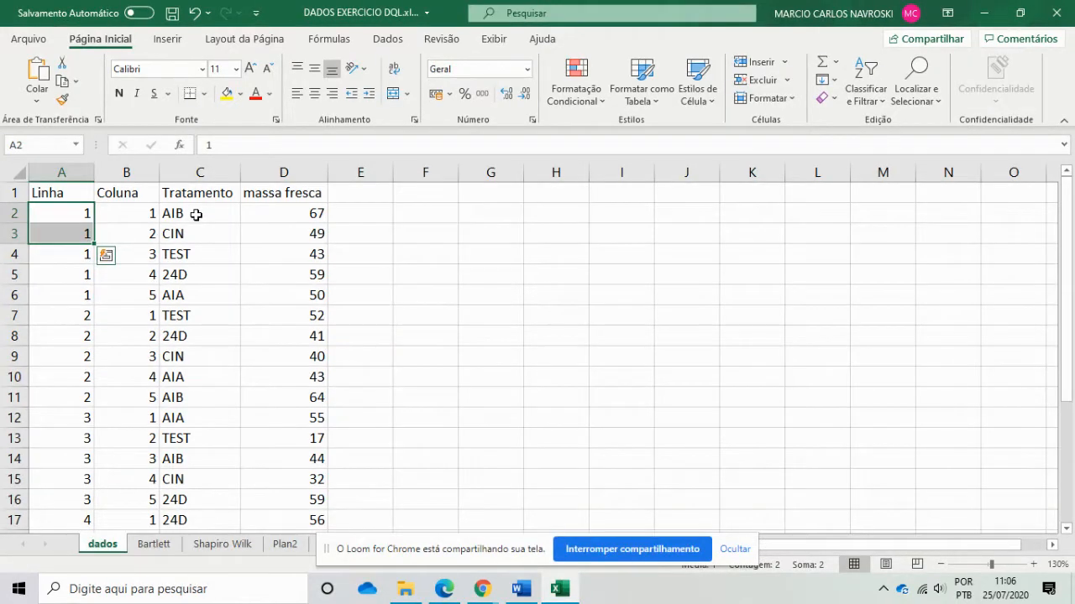
left_click_drag(196, 215, 194, 369)
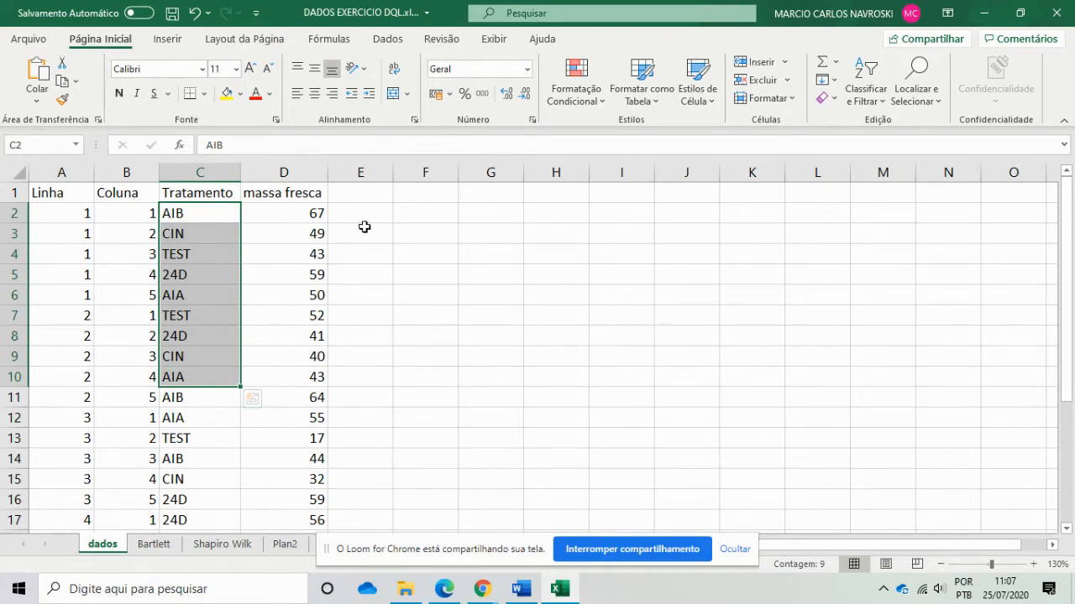
left_click(188, 216)
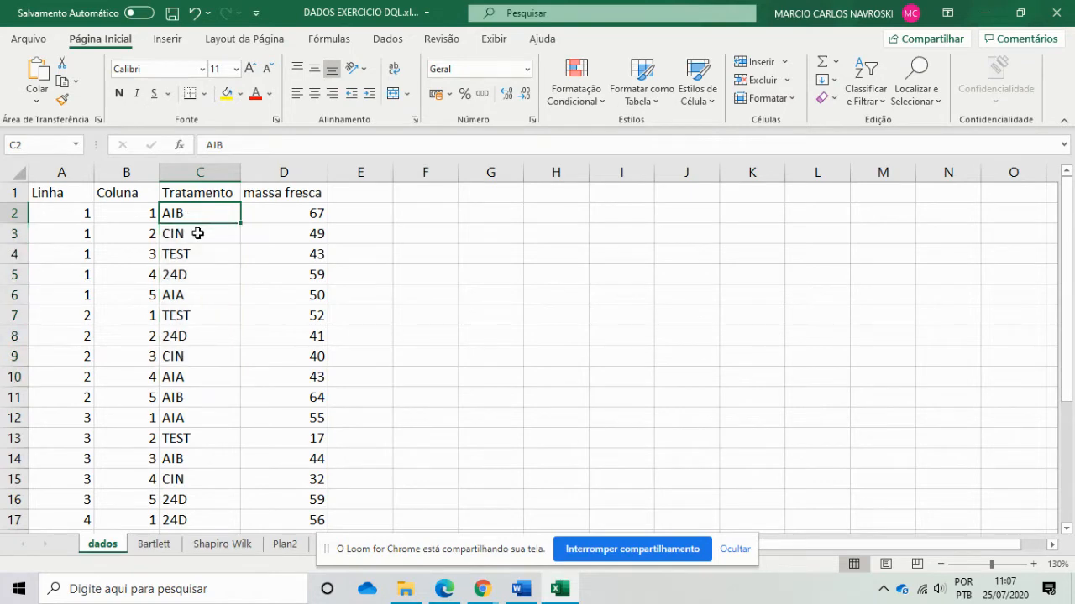
left_click(201, 232)
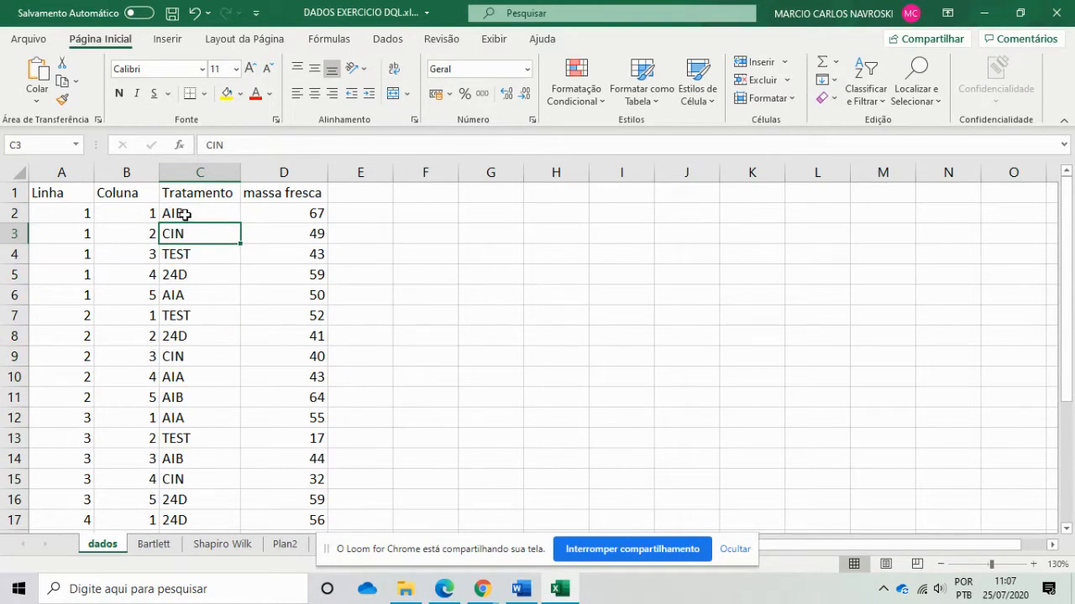
left_click(186, 215)
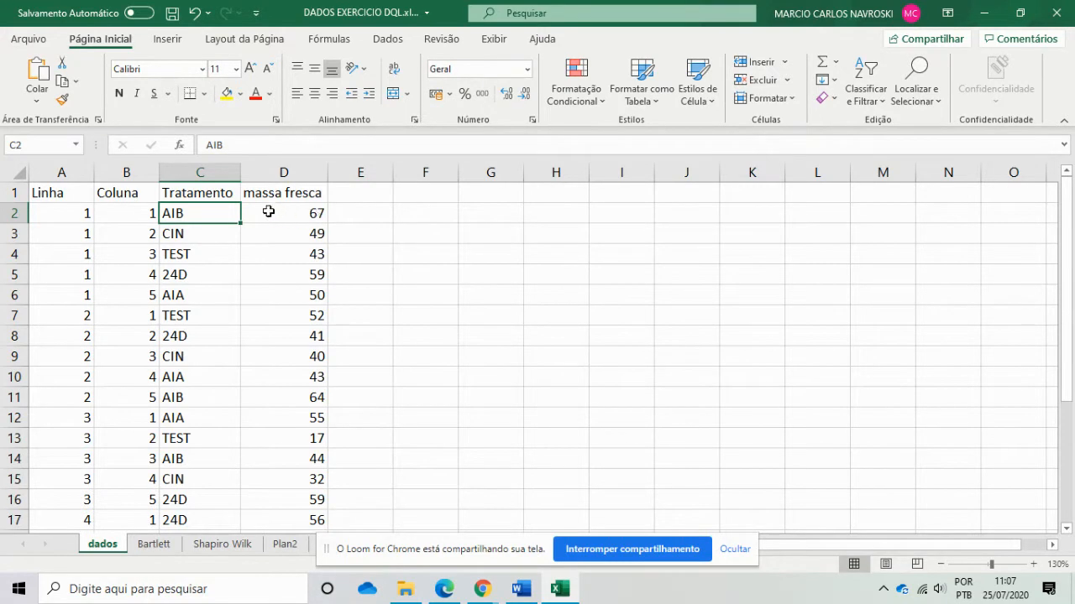
left_click_drag(48, 198, 194, 210)
left_click_drag(266, 207, 328, 301)
left_click(445, 270)
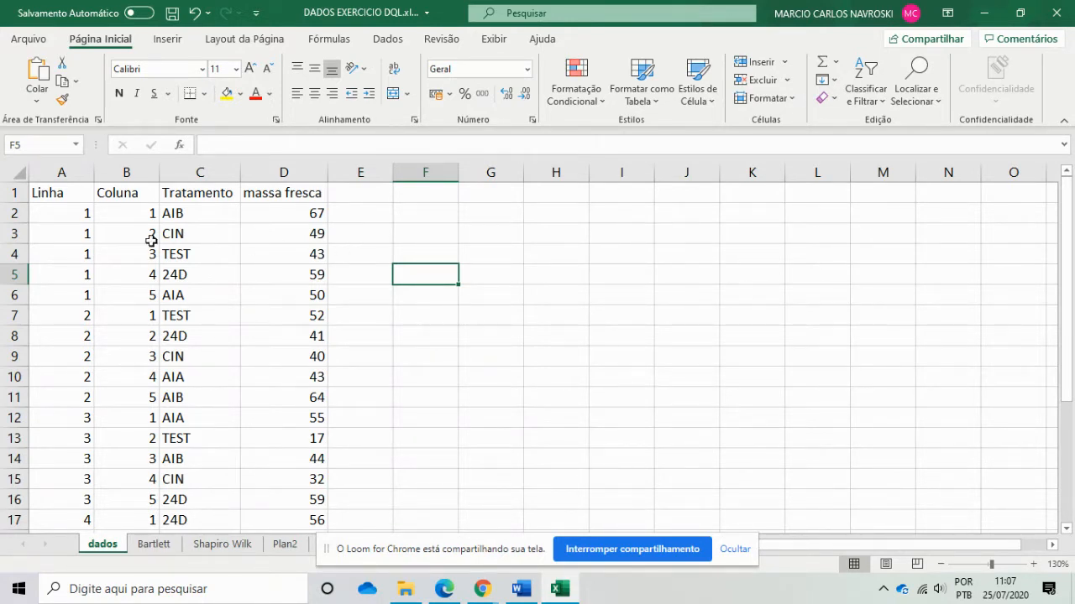
Copy the whole data table A1:D26, including its headers, from the dados sheet
left_click(56, 194)
left_click_drag(56, 194, 323, 512)
key("ctrl+c")
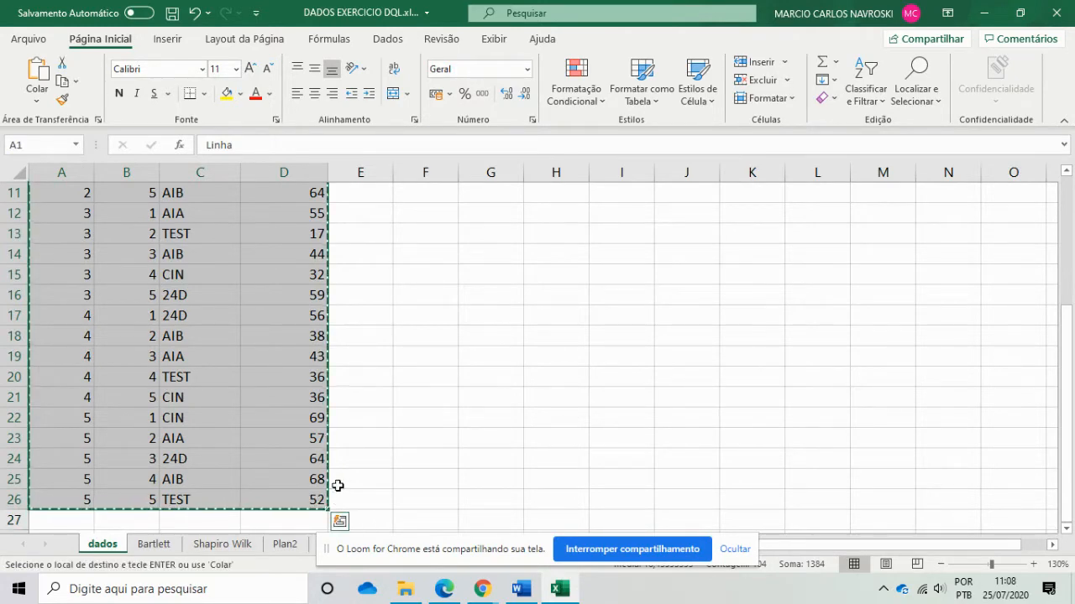
Open LibreOffice Calc and paste the copied table into the blank spreadsheet starting at A1
key("super")
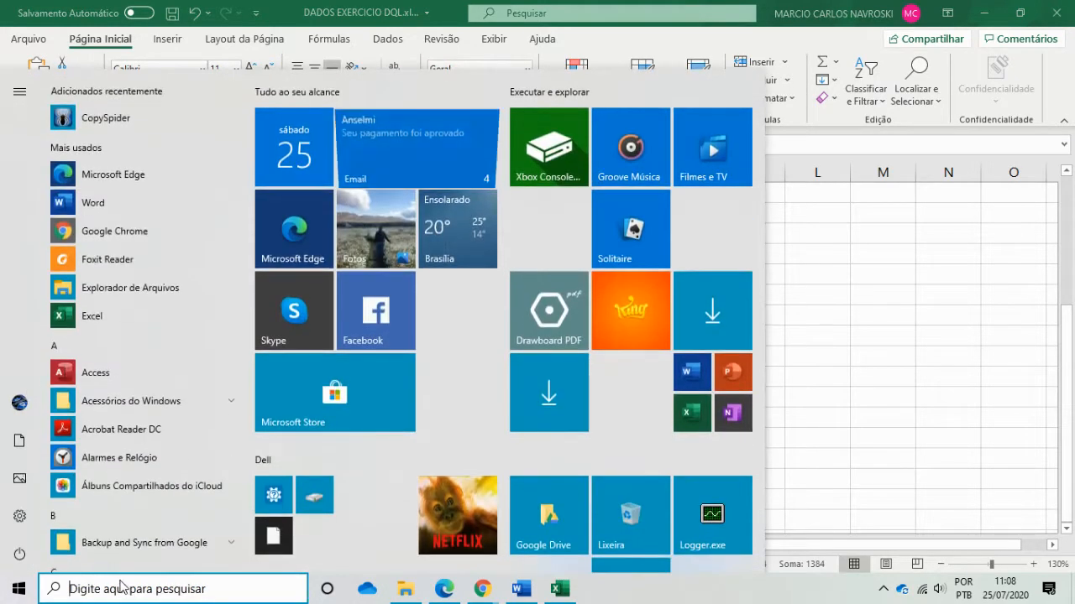
type("LIBR")
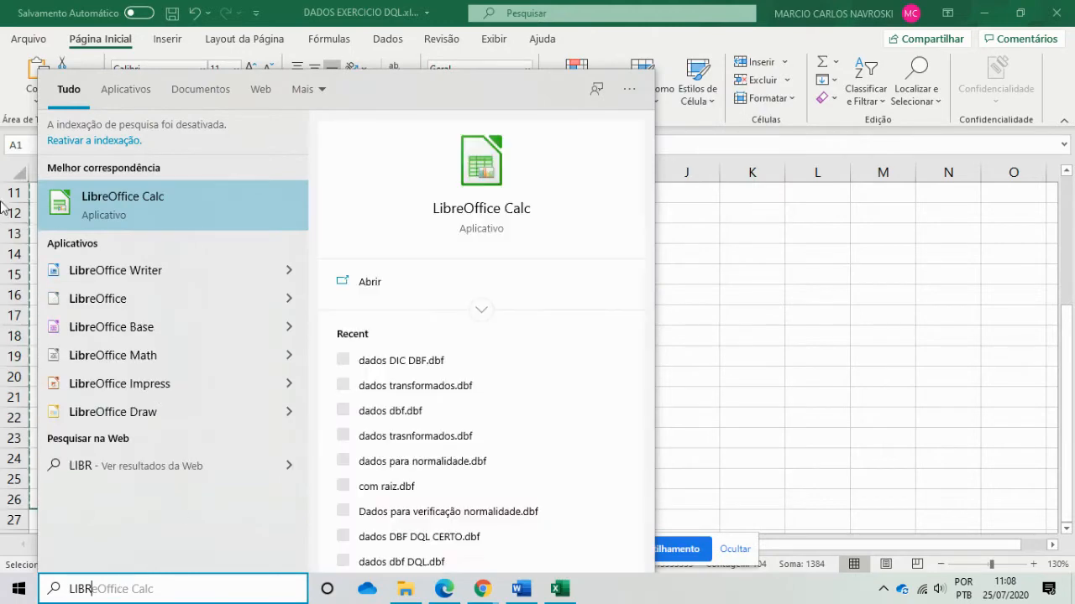
left_click(98, 204)
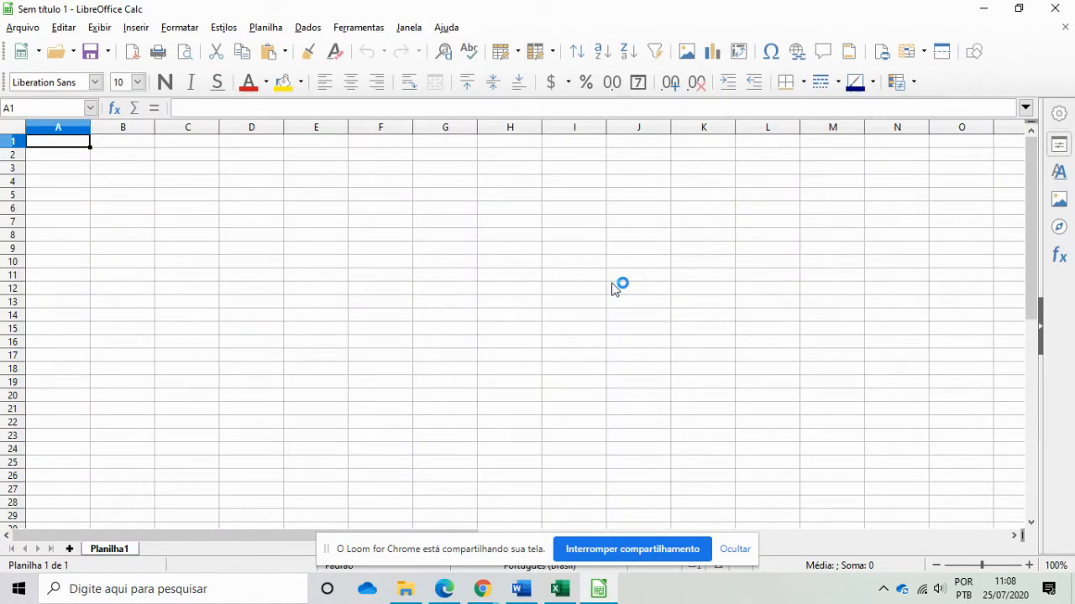
key("ctrl+v")
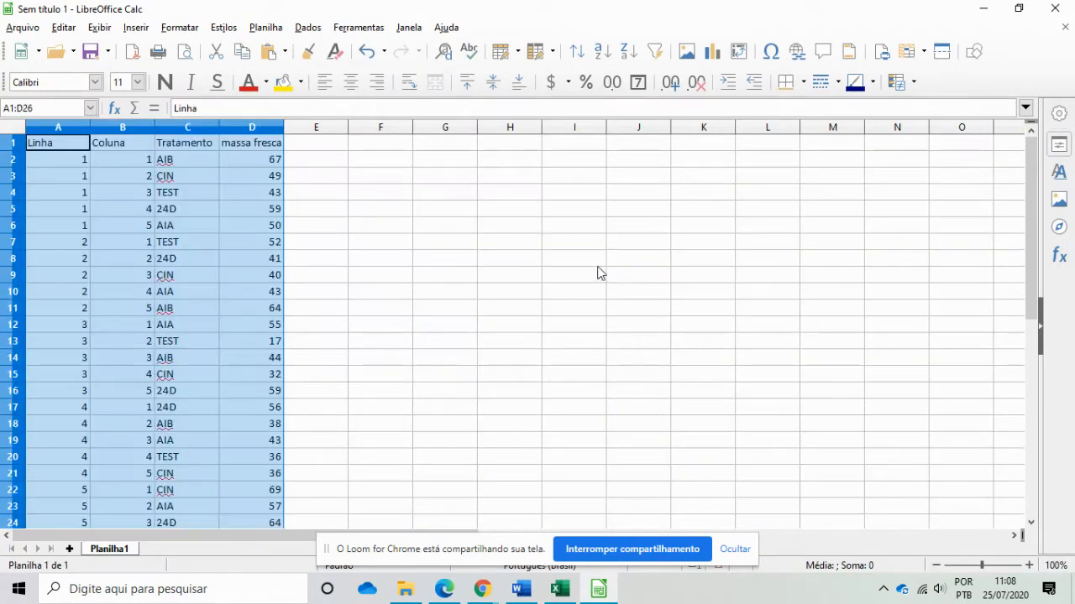
Save the spreadsheet to the Desktop as DADOS DQL in dBASE (.dbf) format with the Windows-1252/WinLatin 1 character set, and close LibreOffice Calc
left_click(33, 26)
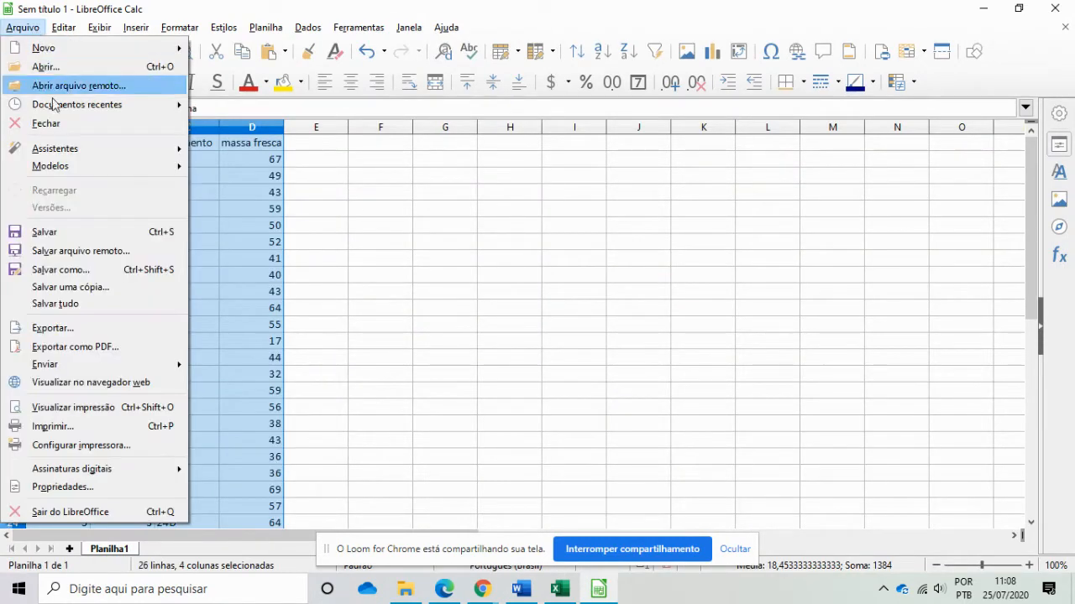
left_click(76, 270)
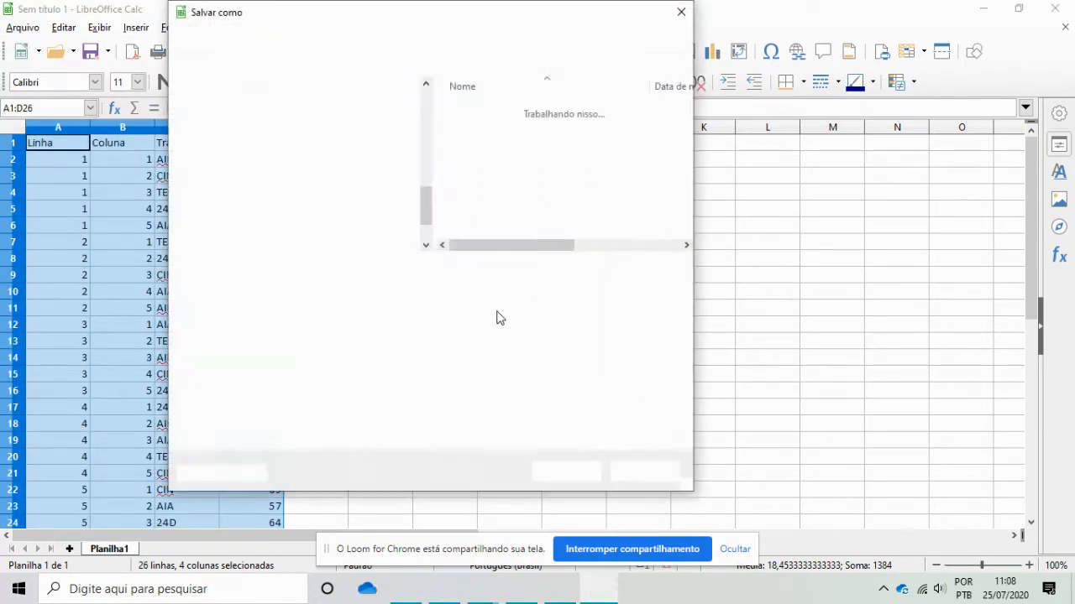
left_click(354, 290)
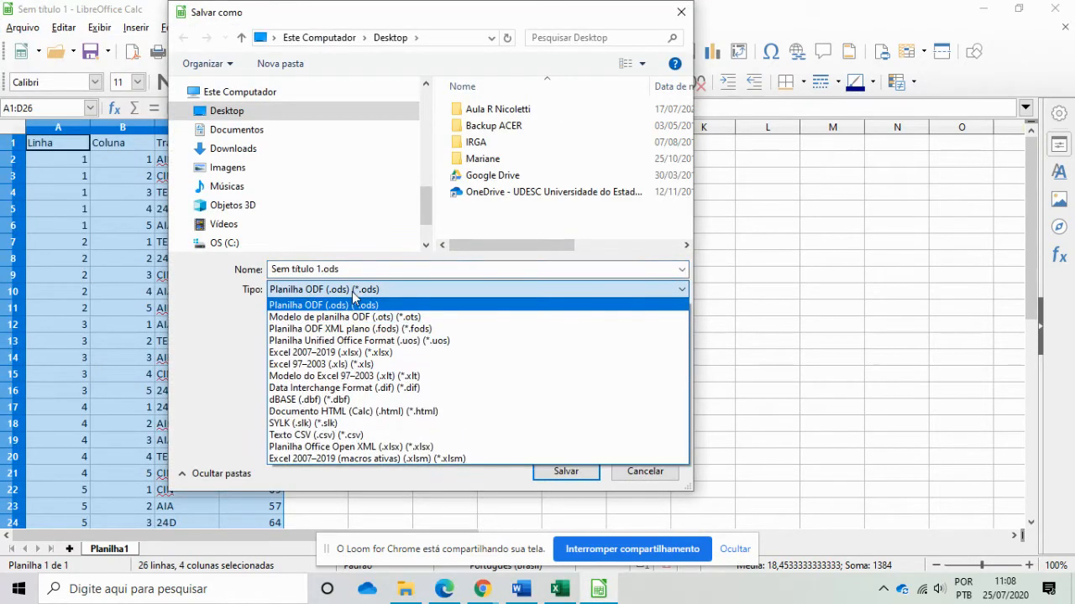
left_click(352, 400)
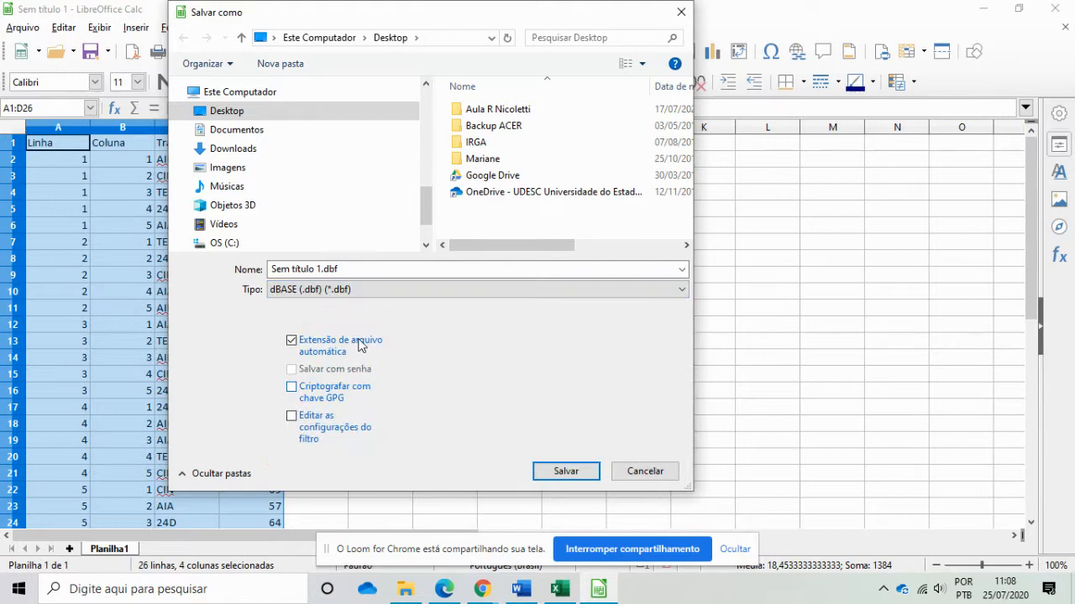
left_click(363, 268)
type("DAD")
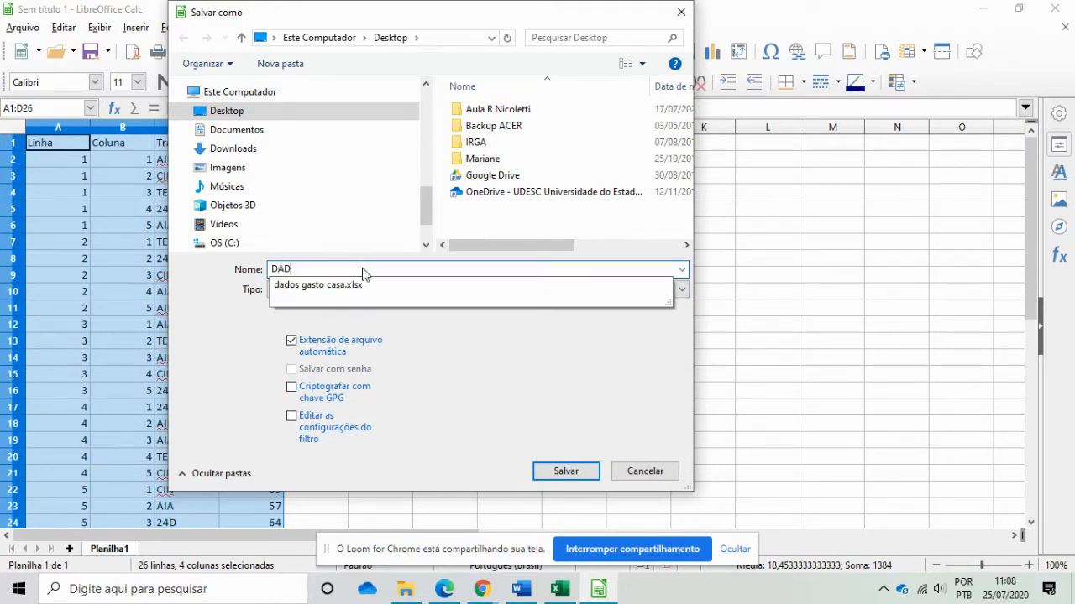
type("OS DQL")
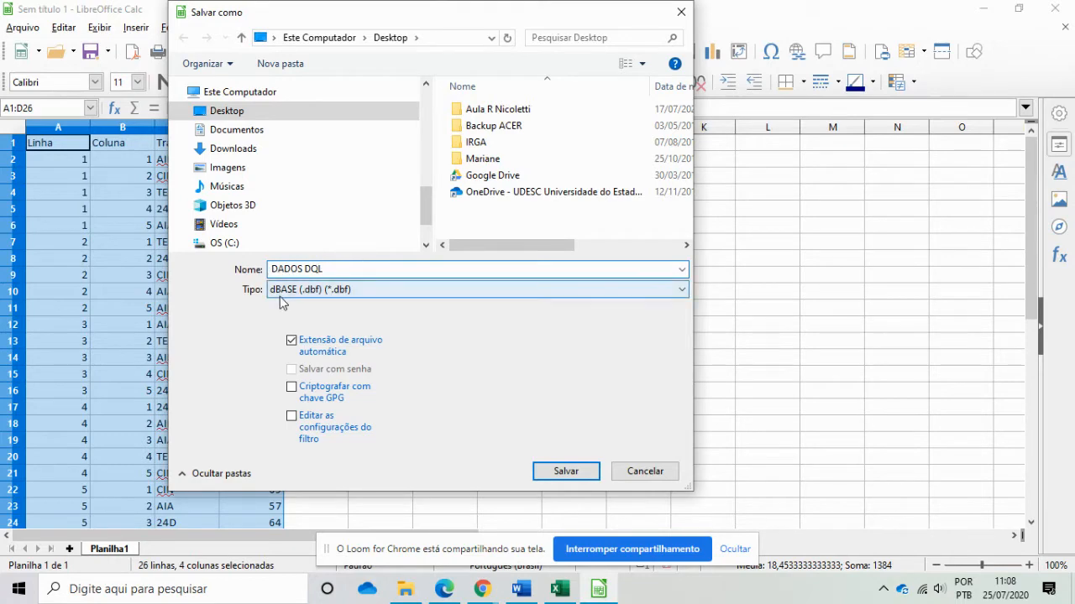
left_click(560, 476)
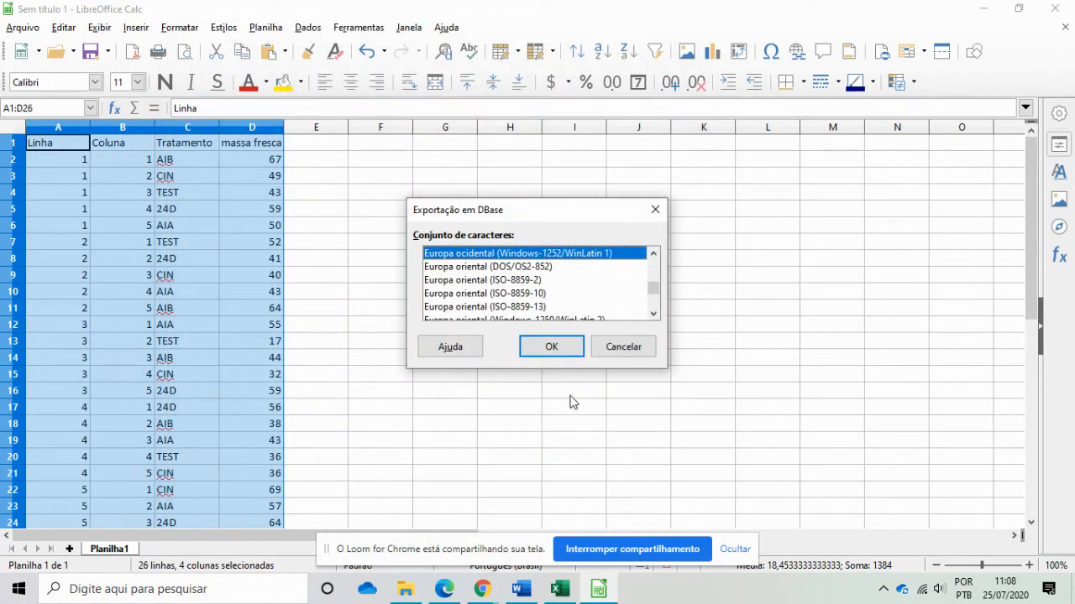
left_click(551, 349)
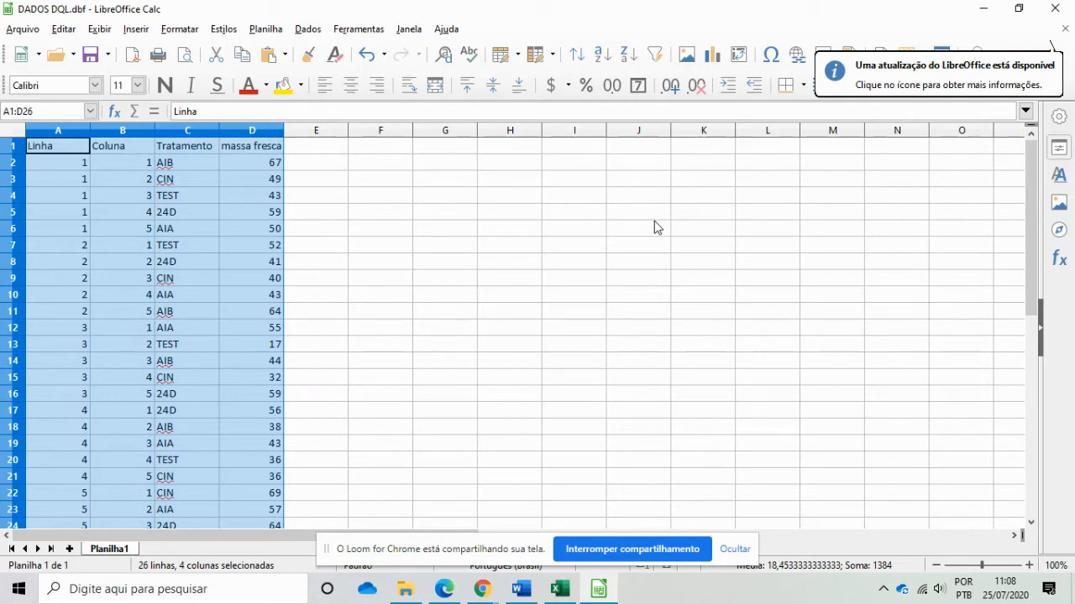
left_click(1060, 10)
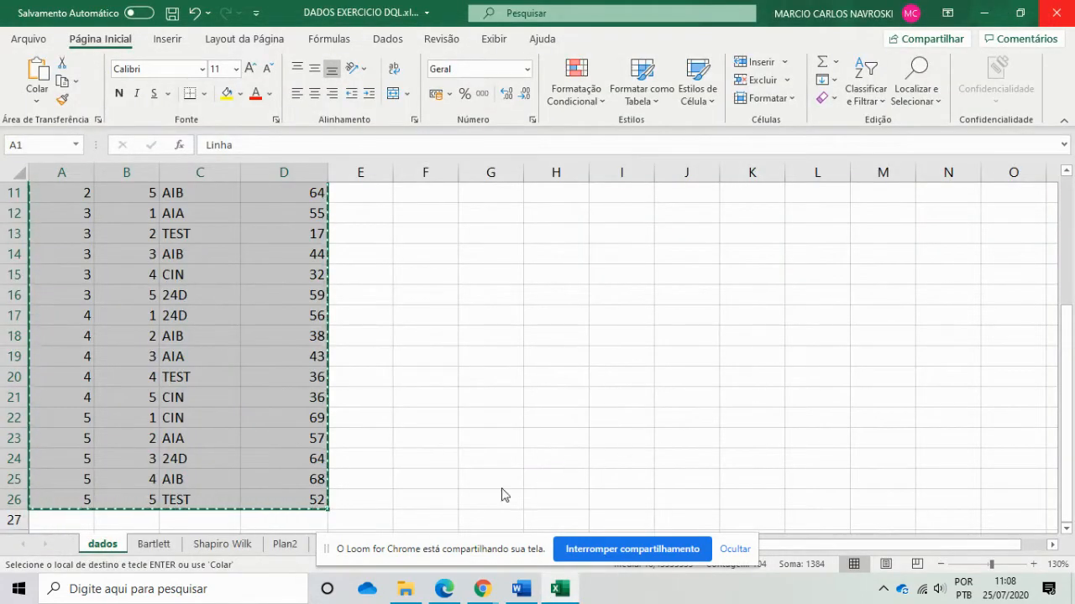
Find and launch Sisvar 5.6, and maximize its window
left_click(156, 589)
type("SISV")
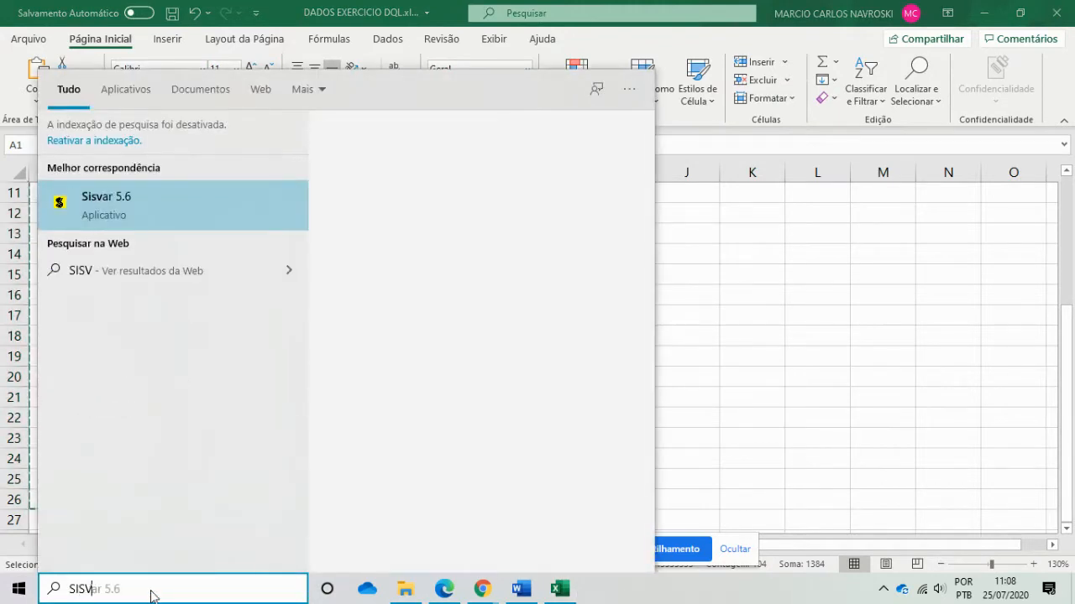
left_click(114, 215)
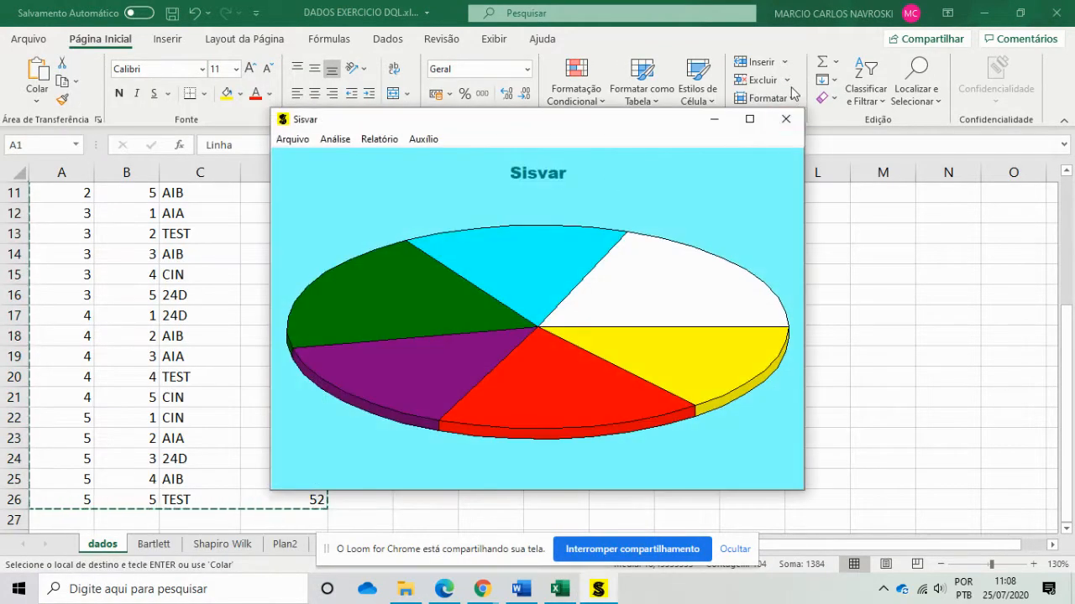
left_click(752, 121)
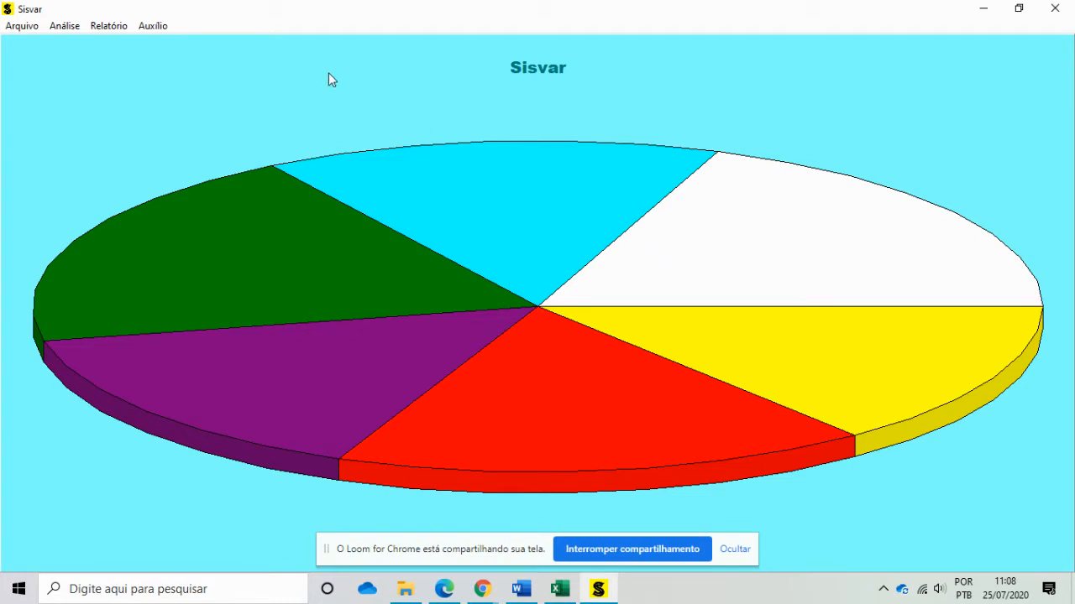
Start a descriptive statistics analysis using a ready-made file and load DADOS DQL.dbf from the Desktop
left_click(67, 29)
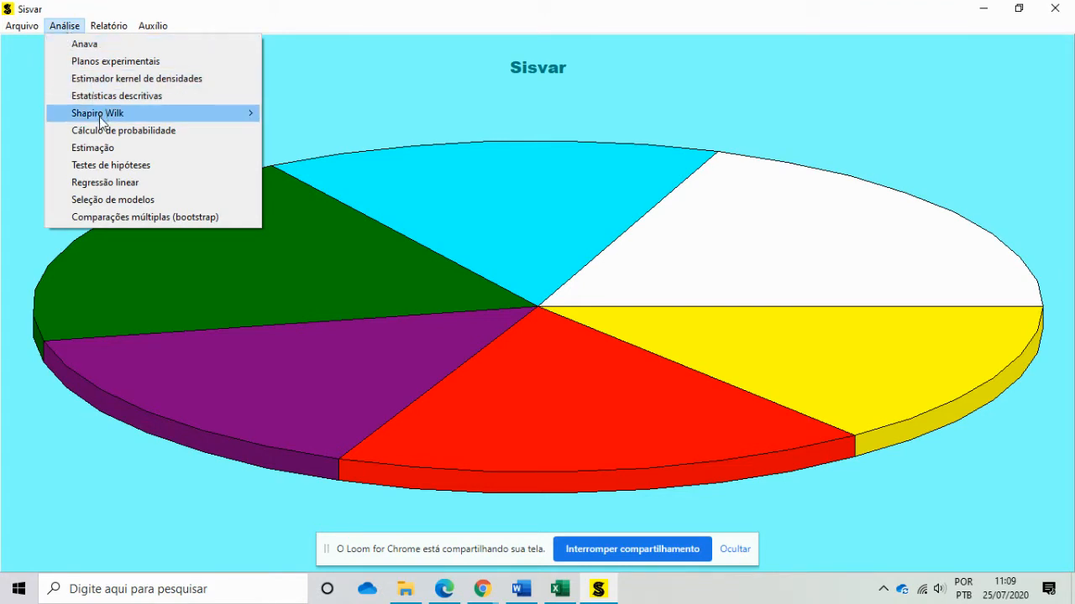
mouse_move(101, 120)
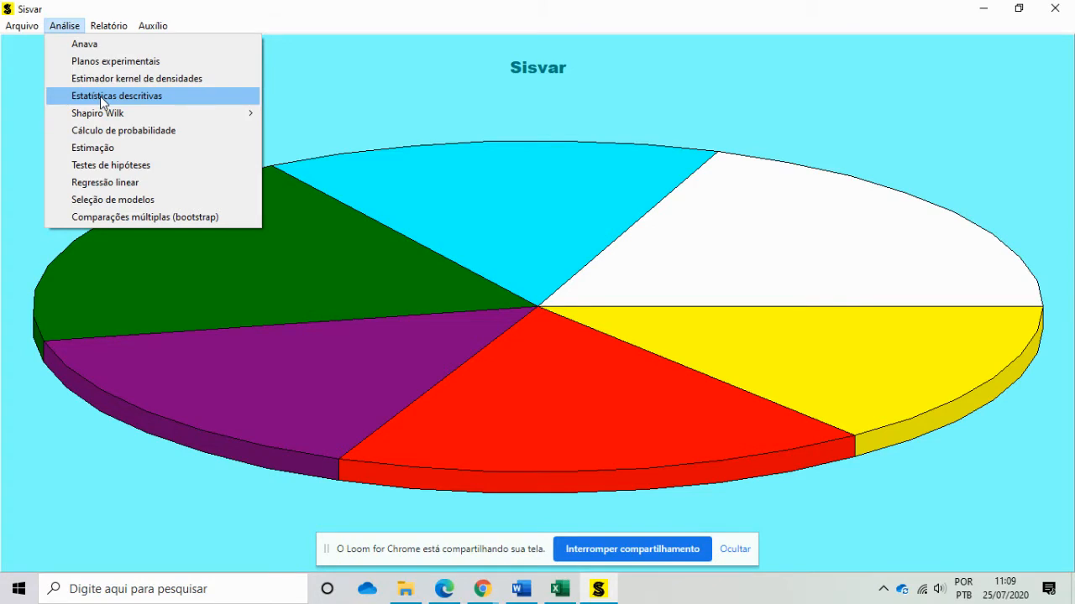
left_click(100, 95)
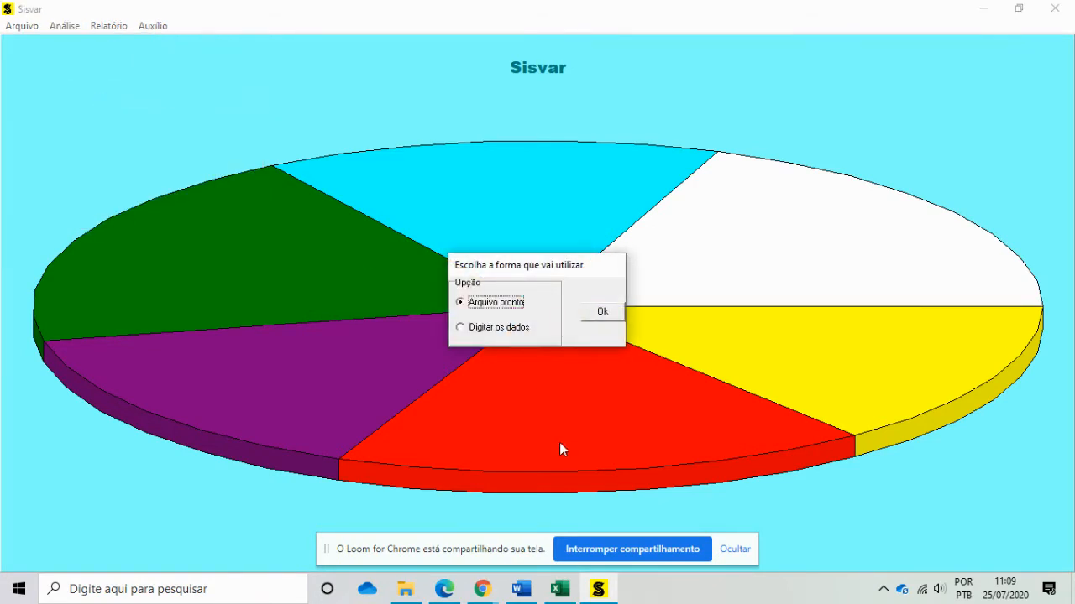
left_click(607, 313)
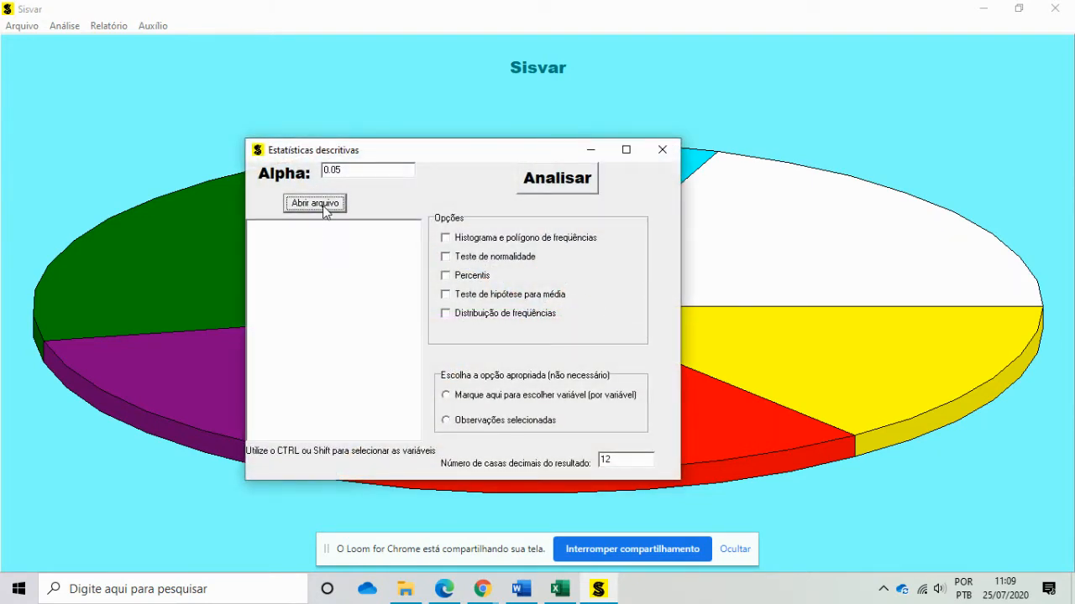
left_click(324, 207)
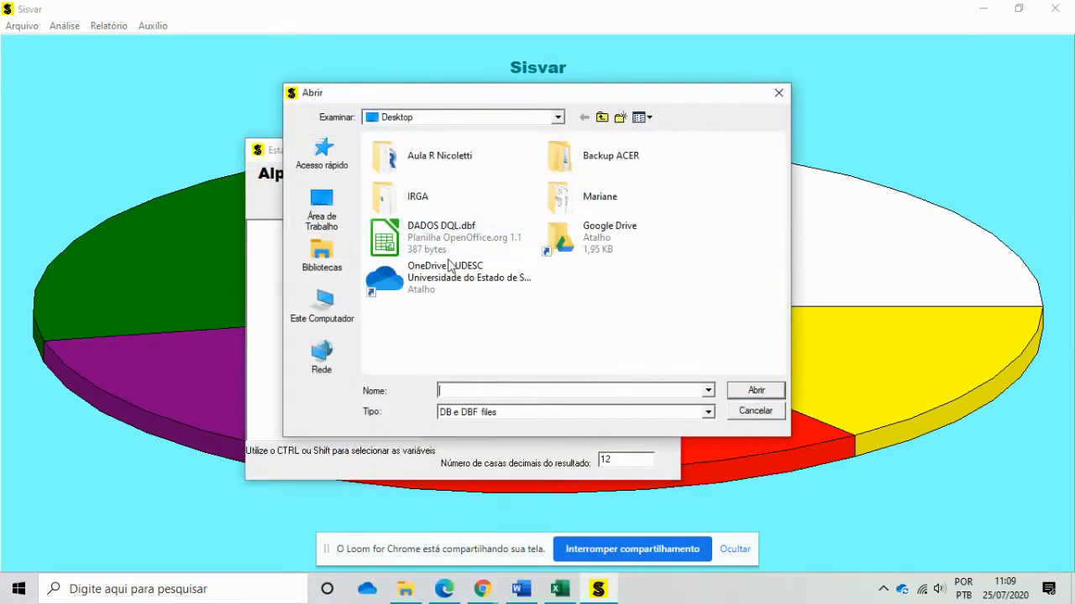
left_click(455, 238)
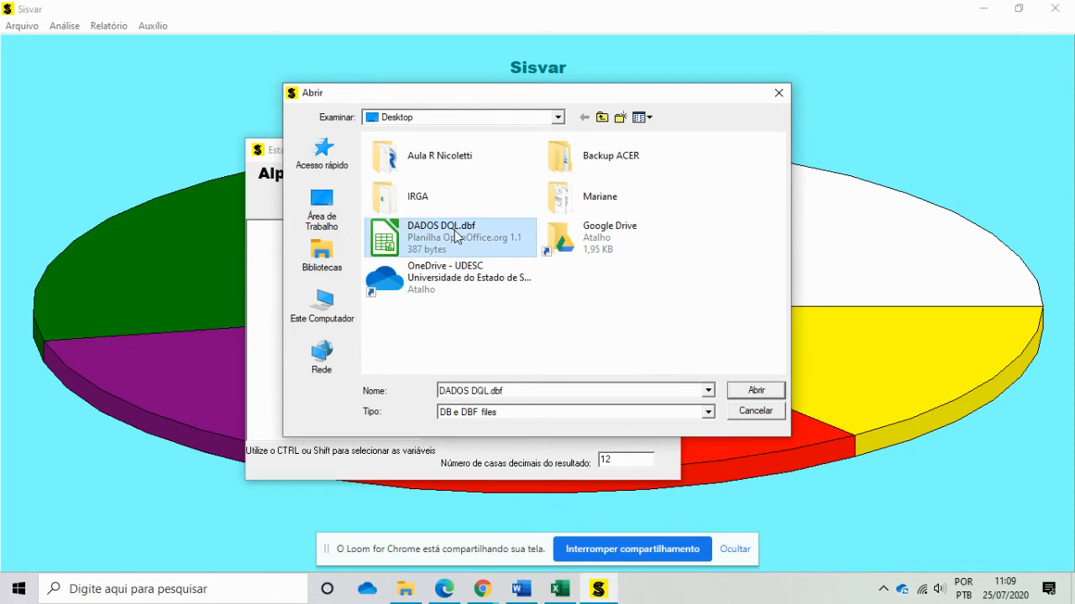
left_click(756, 390)
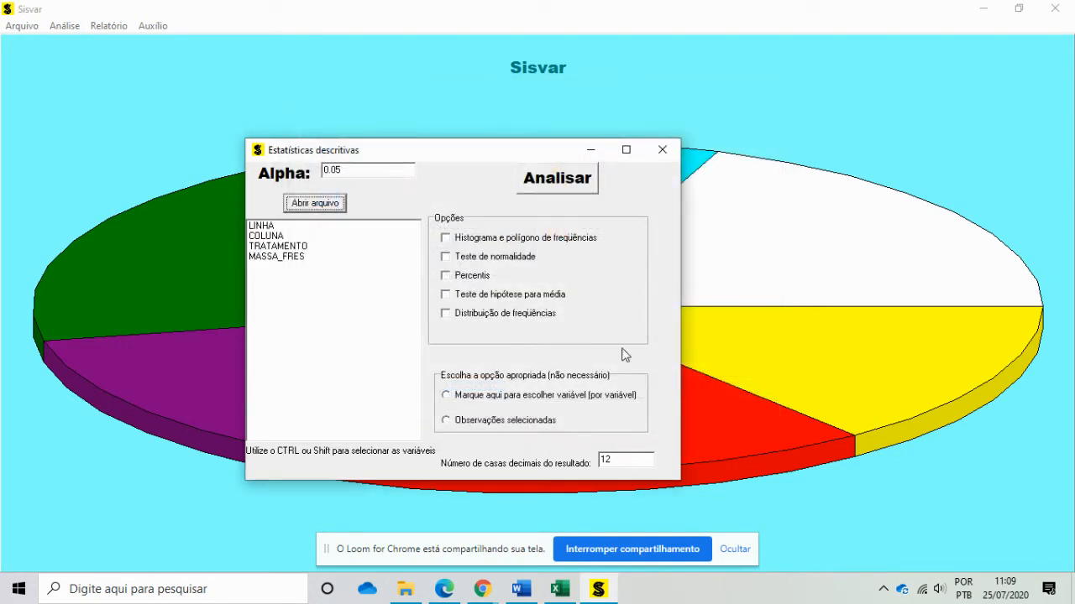
Run the descriptive statistics analysis on the MASSA_FRES variable with the normality test enabled
left_click(293, 260)
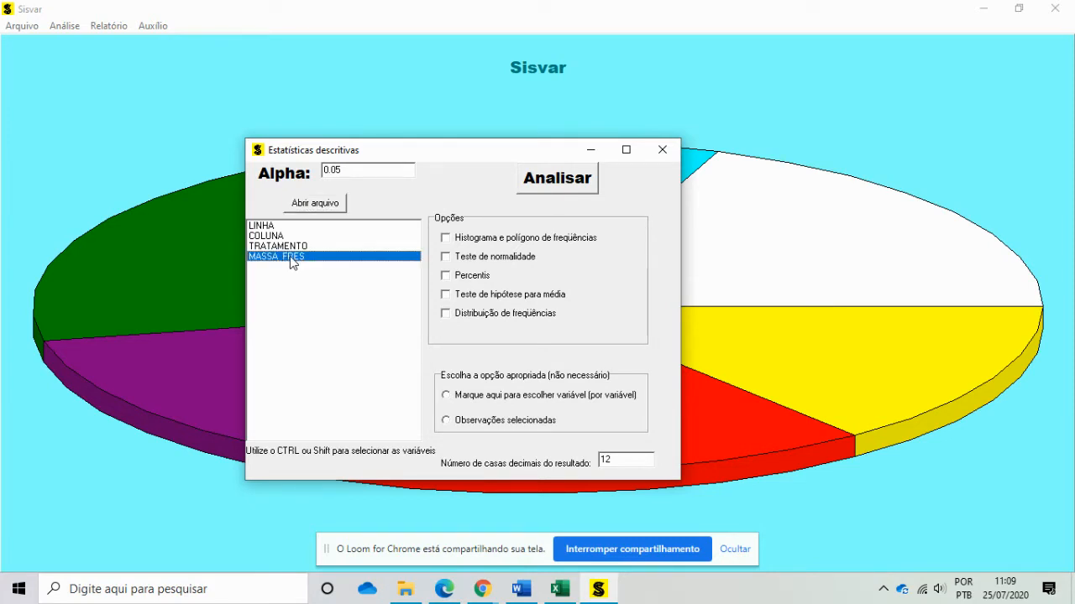
left_click(446, 257)
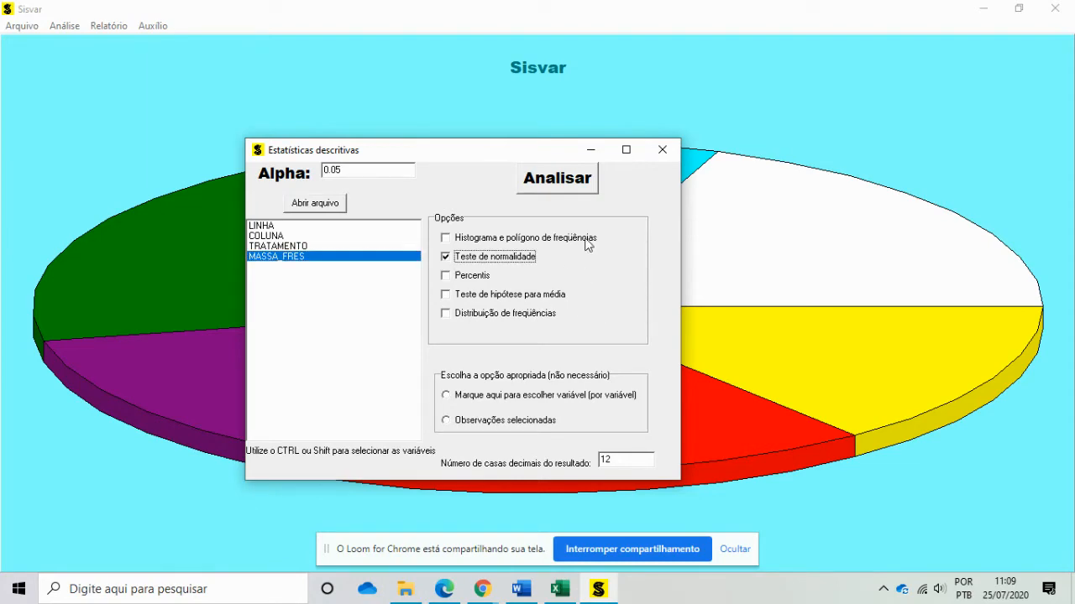
left_click(565, 180)
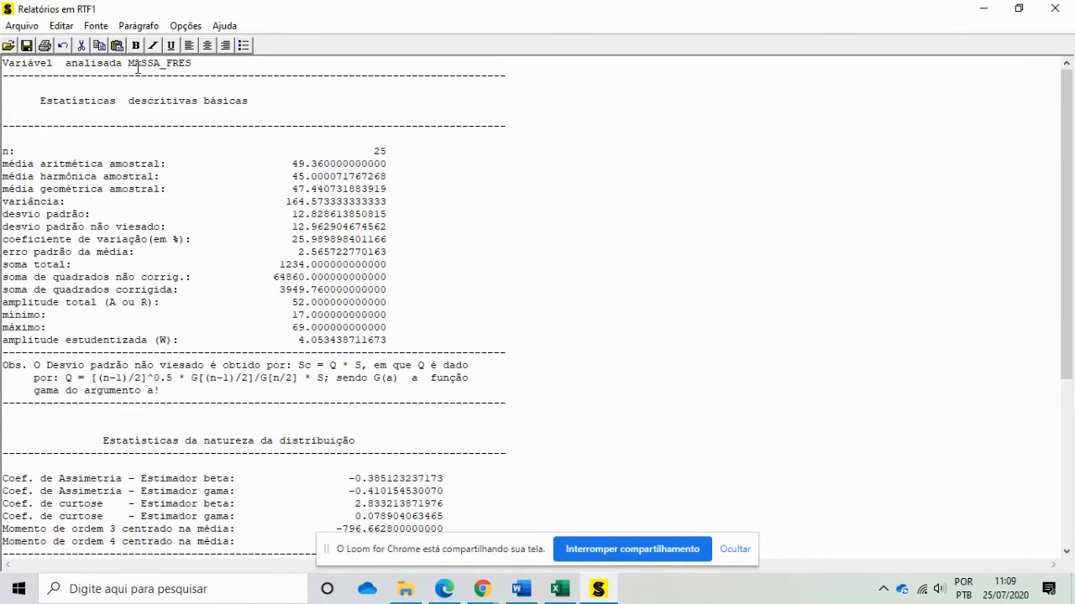
Examine the MASSA_FRES report, focusing on the probability values of the Shapiro-Wilk and Kolmogorov-Smirnov normality tests
left_click_drag(129, 63, 198, 64)
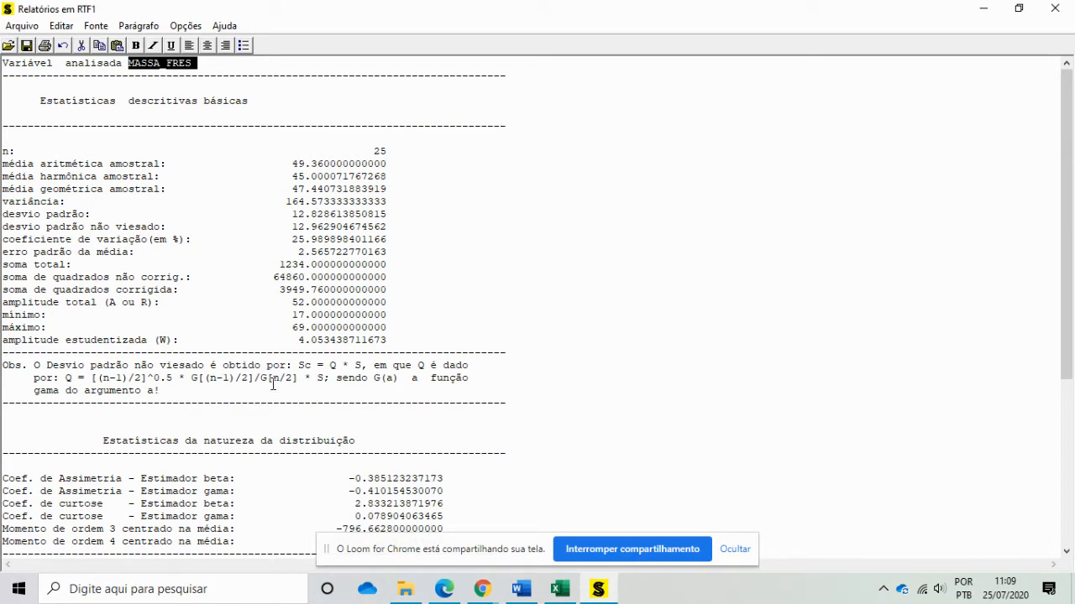
scroll(315, 352, "down", 1)
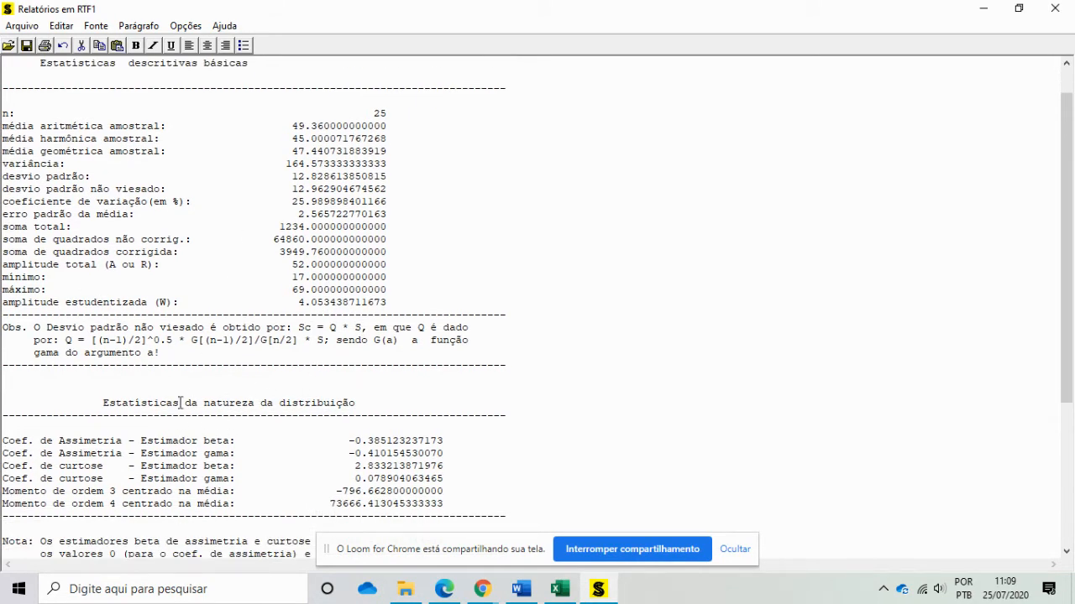
scroll(290, 416, "down", 1)
scroll(290, 417, "down", 6)
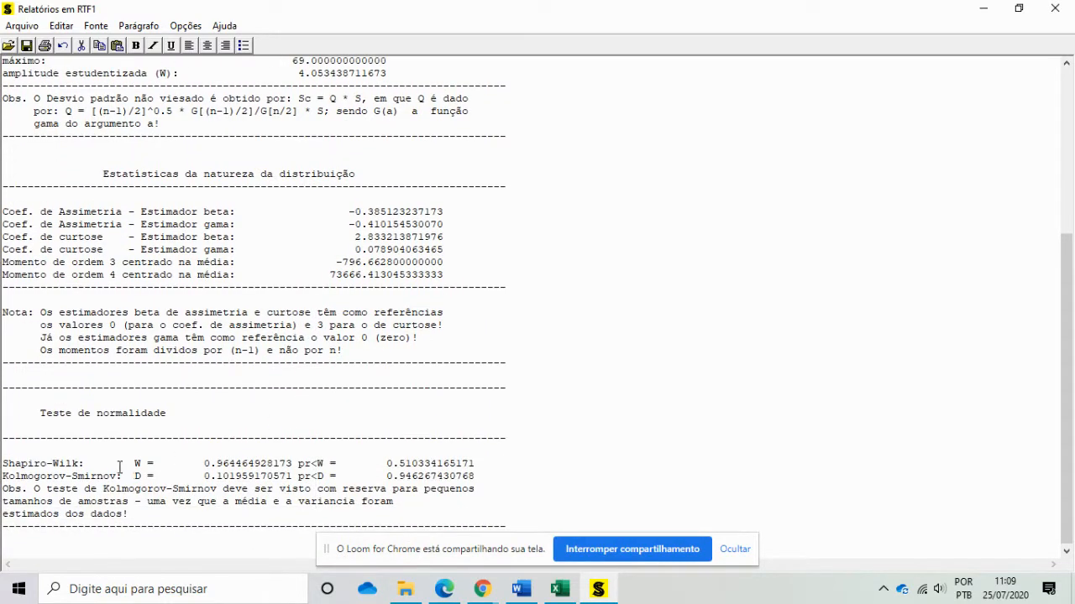
left_click_drag(3, 464, 491, 474)
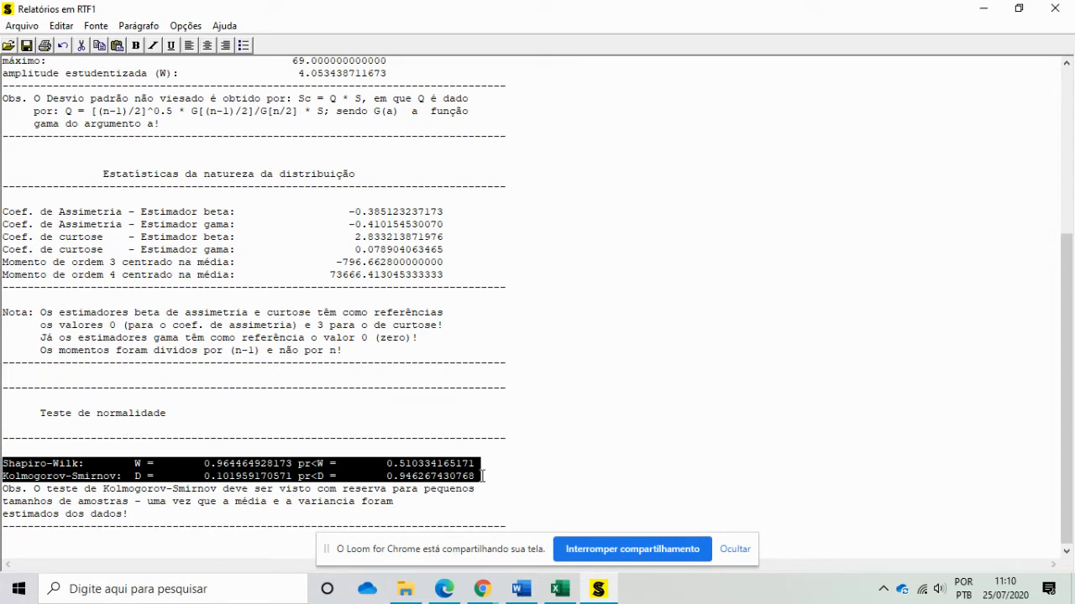
left_click(391, 467)
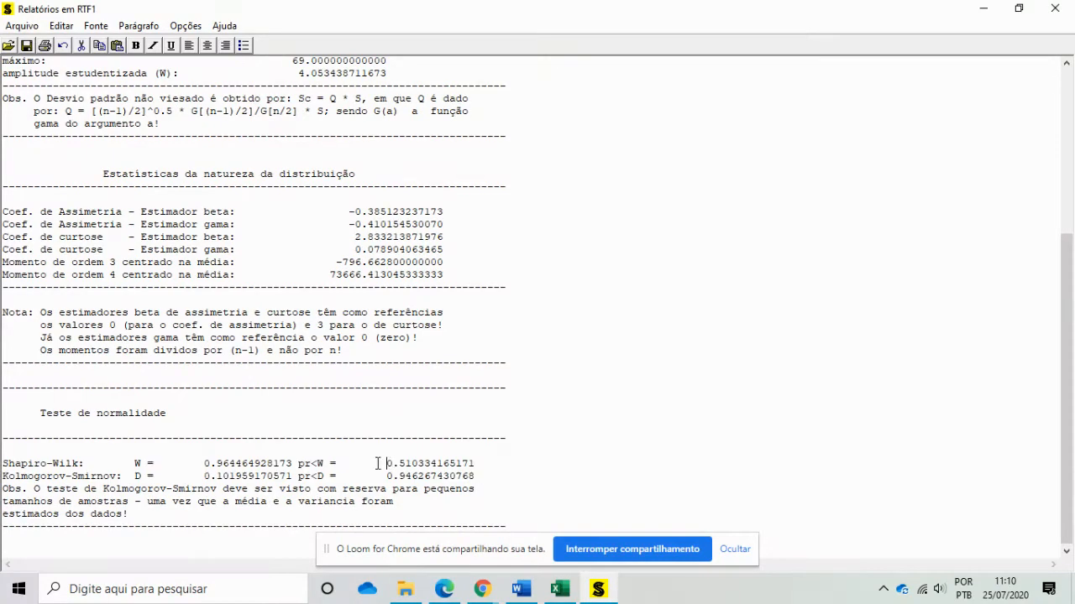
left_click_drag(300, 463, 484, 463)
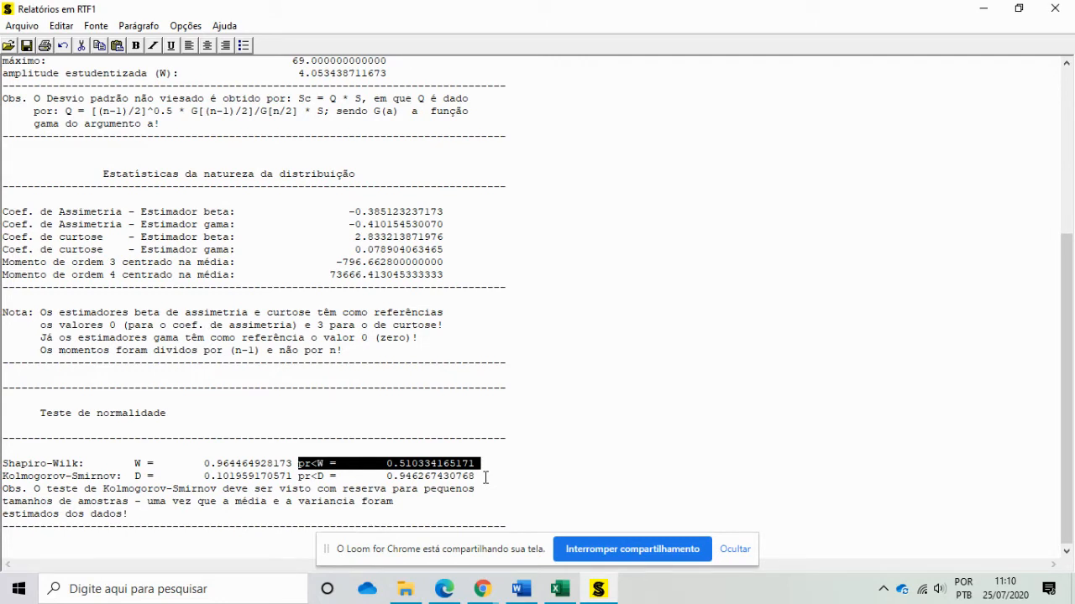
left_click(403, 467)
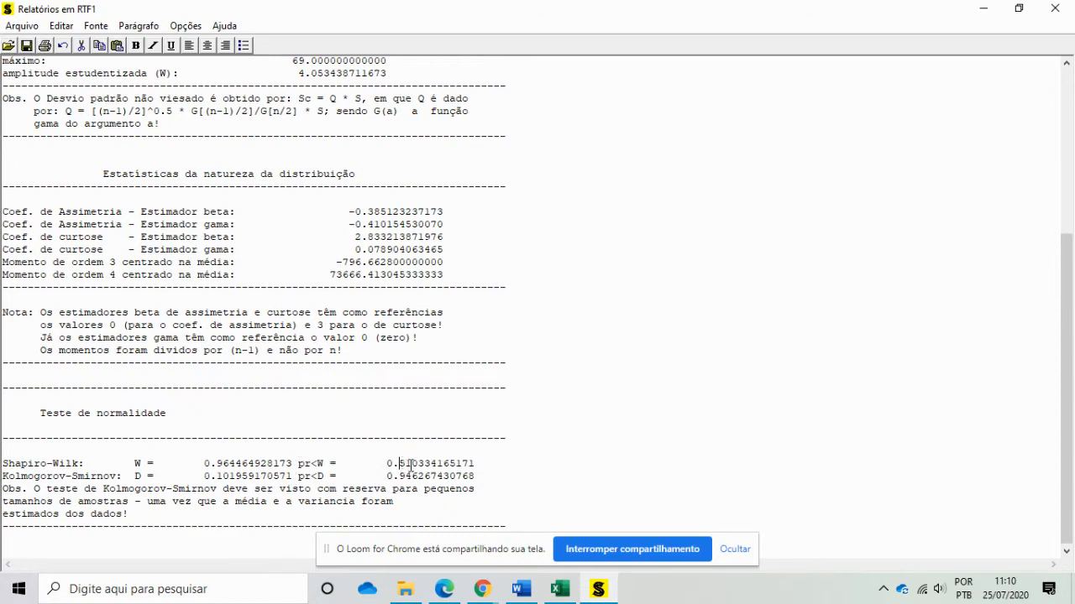
left_click_drag(394, 464, 409, 467)
left_click_drag(299, 479, 497, 480)
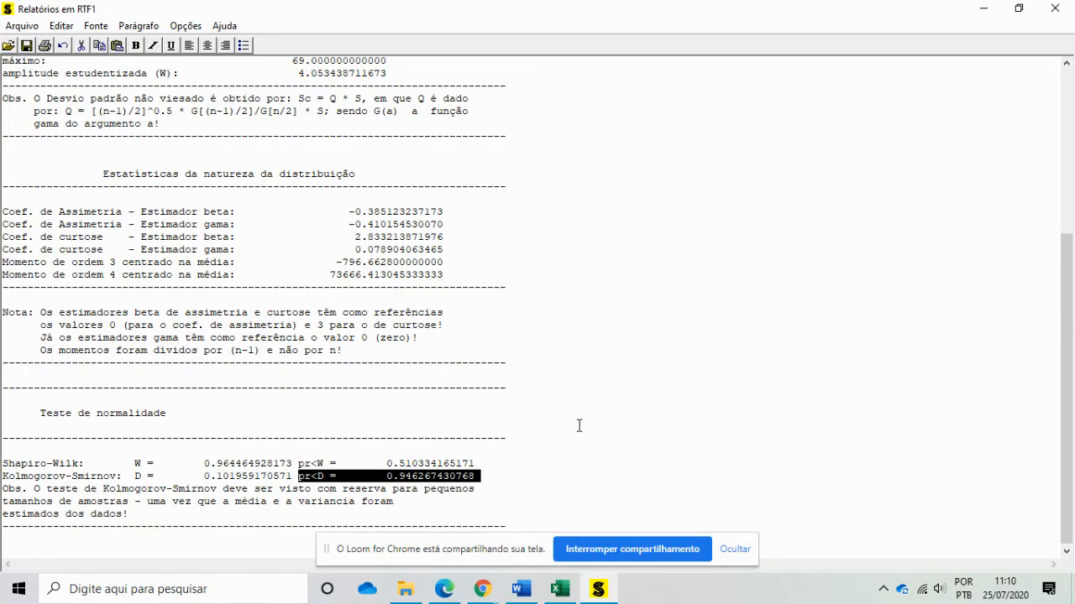
scroll(579, 425, "up", 4)
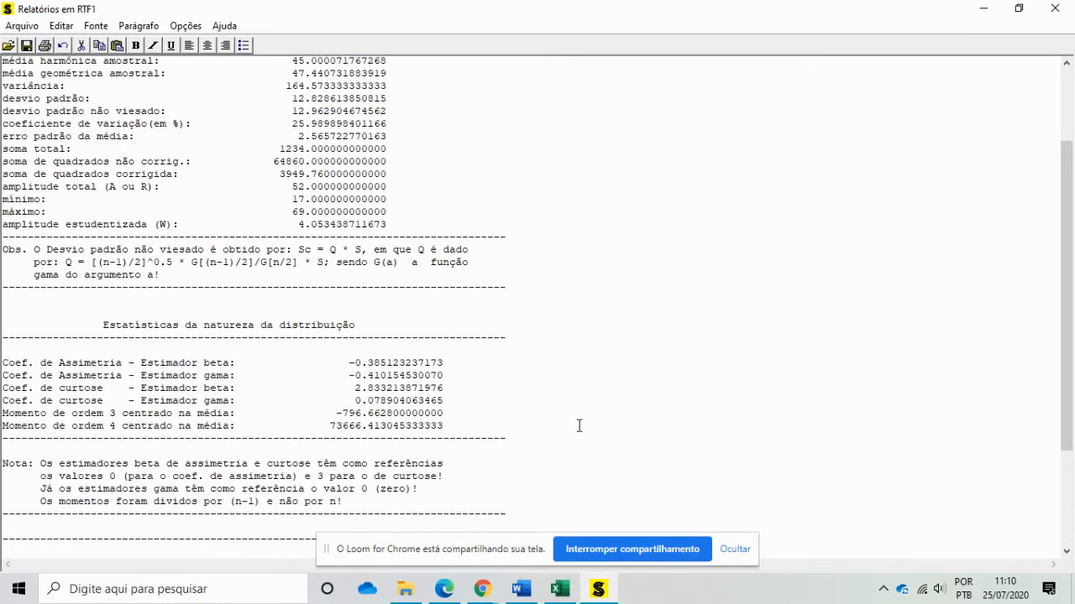
scroll(579, 426, "up", 3)
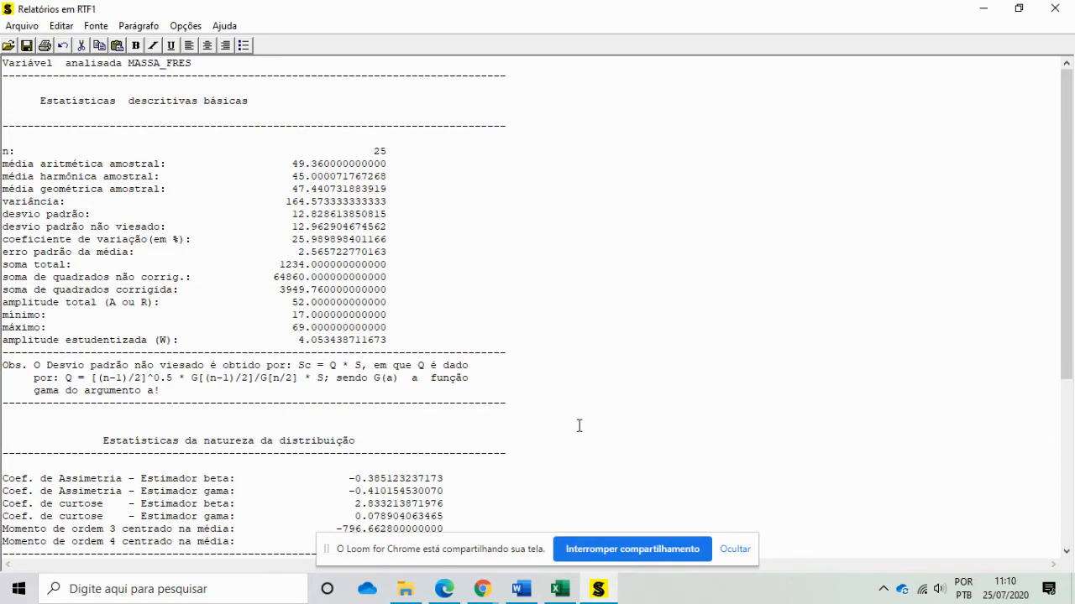
left_click_drag(1068, 270, 1073, 397)
scroll(458, 206, "up", 6)
Close the report without saving it and exit the descriptive statistics analysis
left_click(1054, 8)
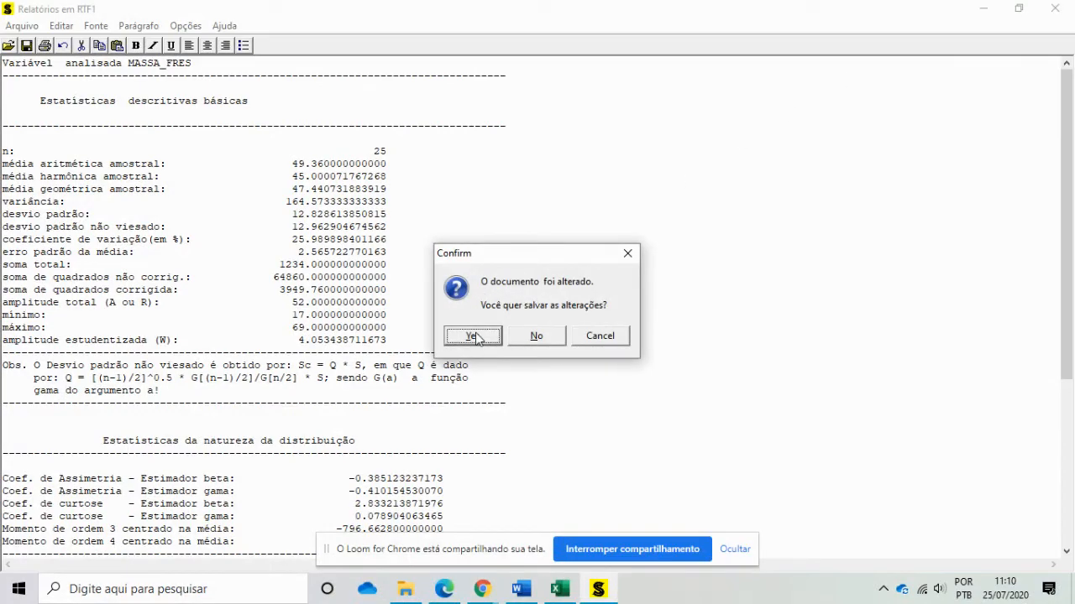
left_click(546, 337)
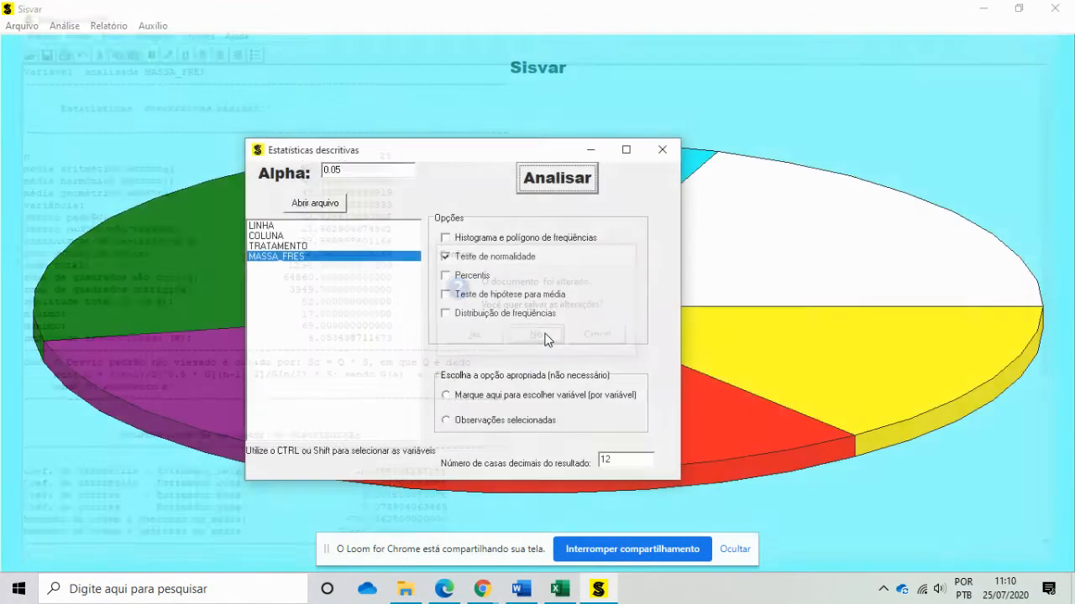
left_click(661, 150)
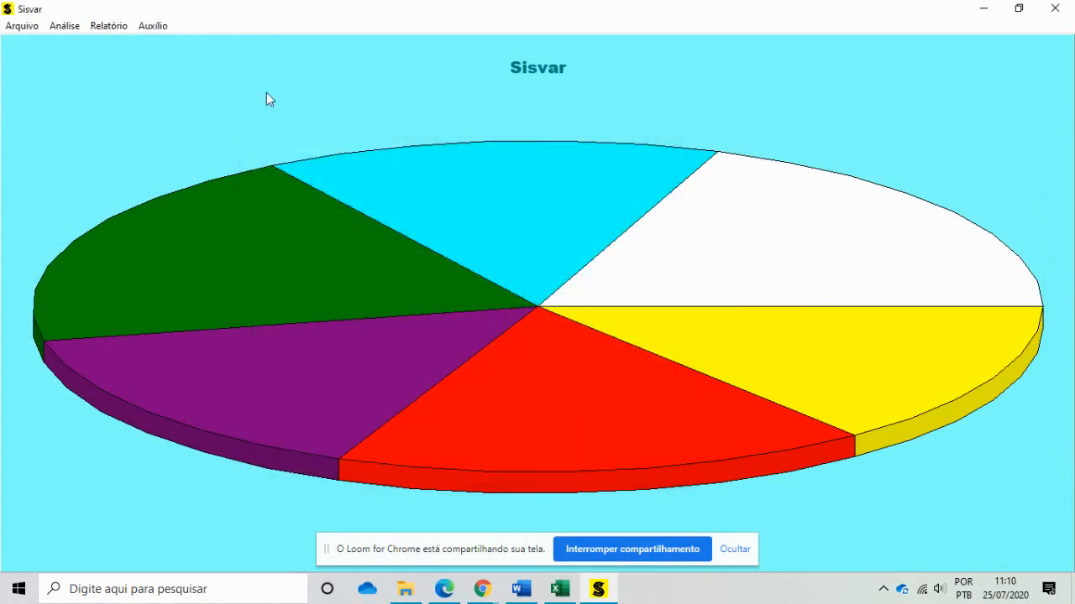
Start an analysis of variance and load DADOS DQL.dbf from the Desktop as its data file
left_click(65, 26)
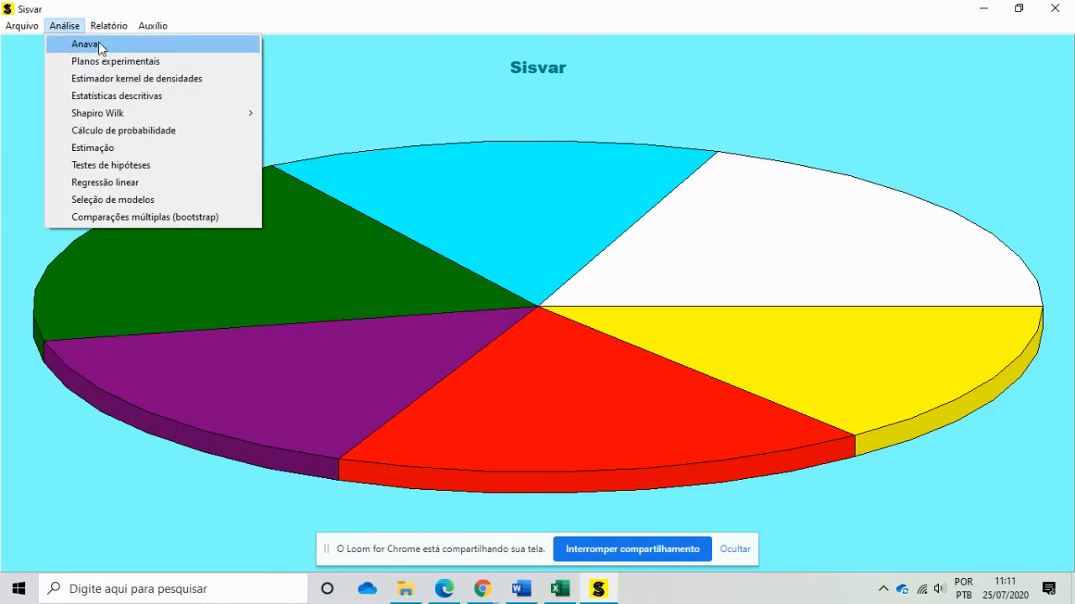
left_click(100, 48)
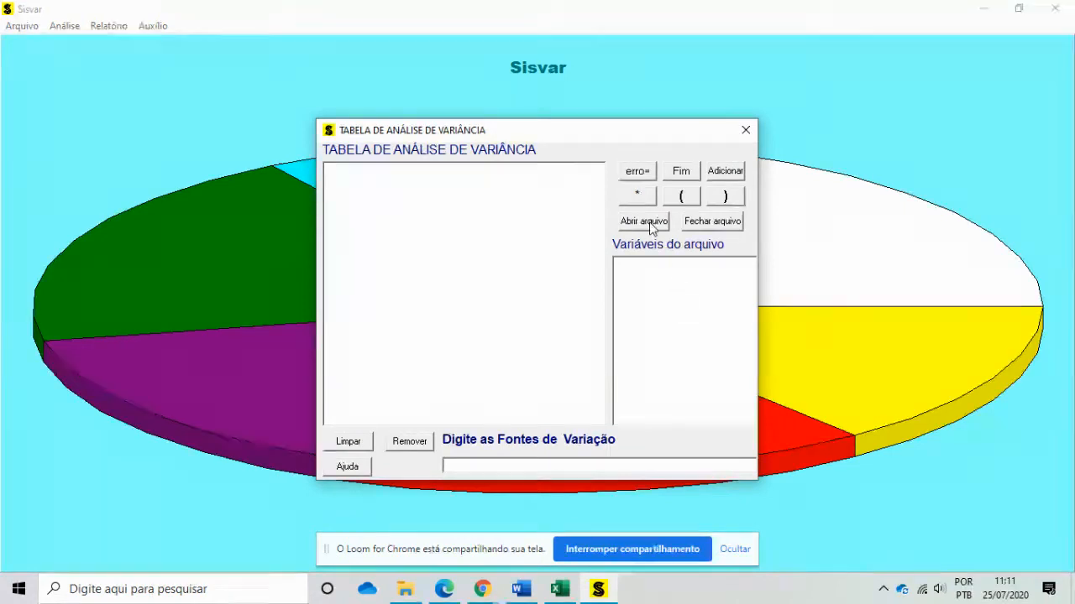
left_click(649, 222)
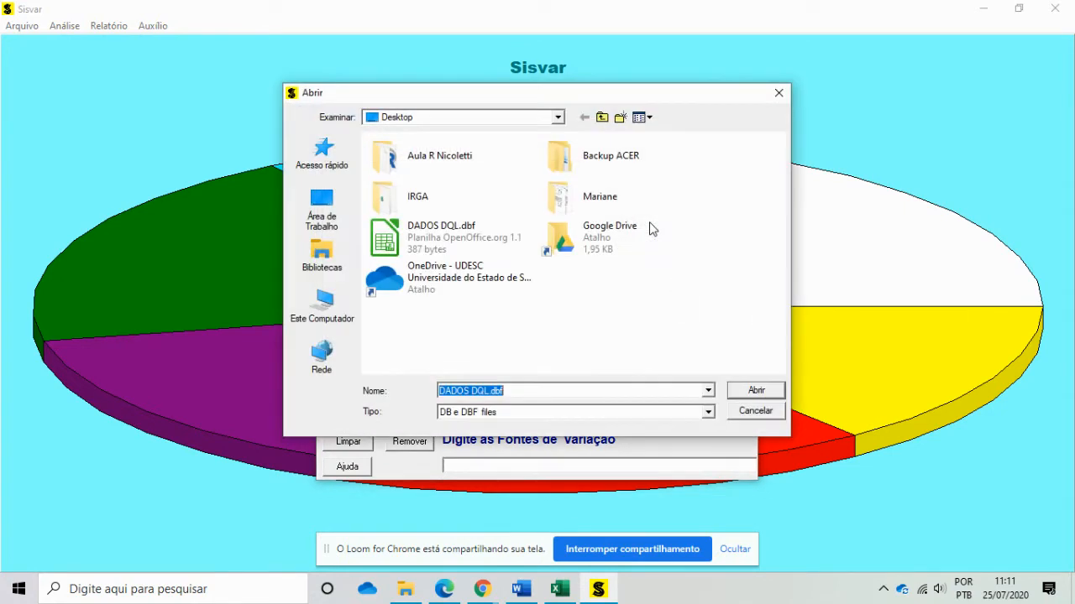
left_click(438, 233)
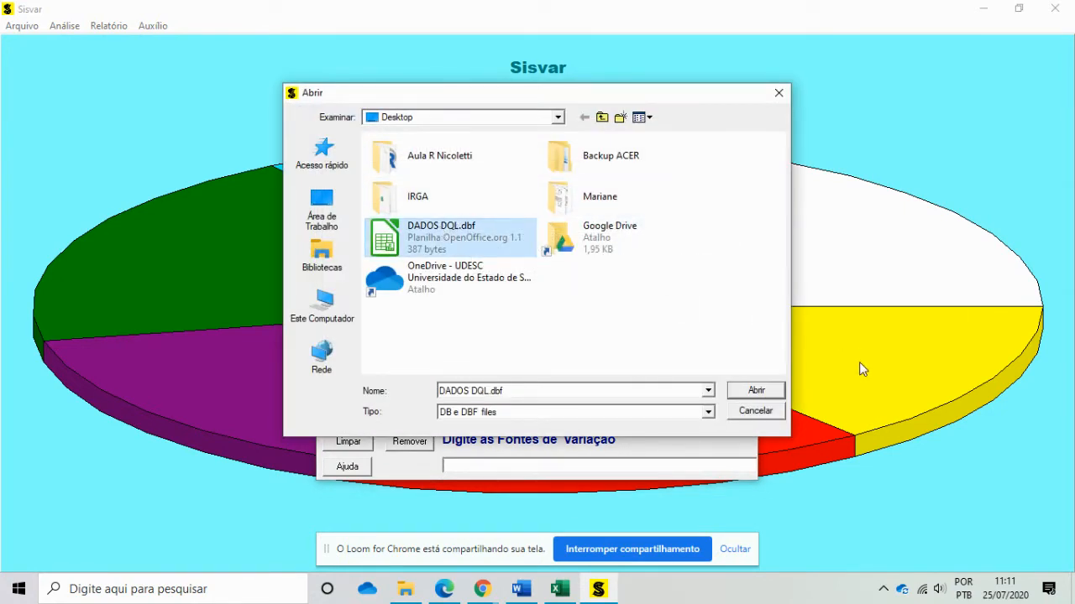
left_click(753, 393)
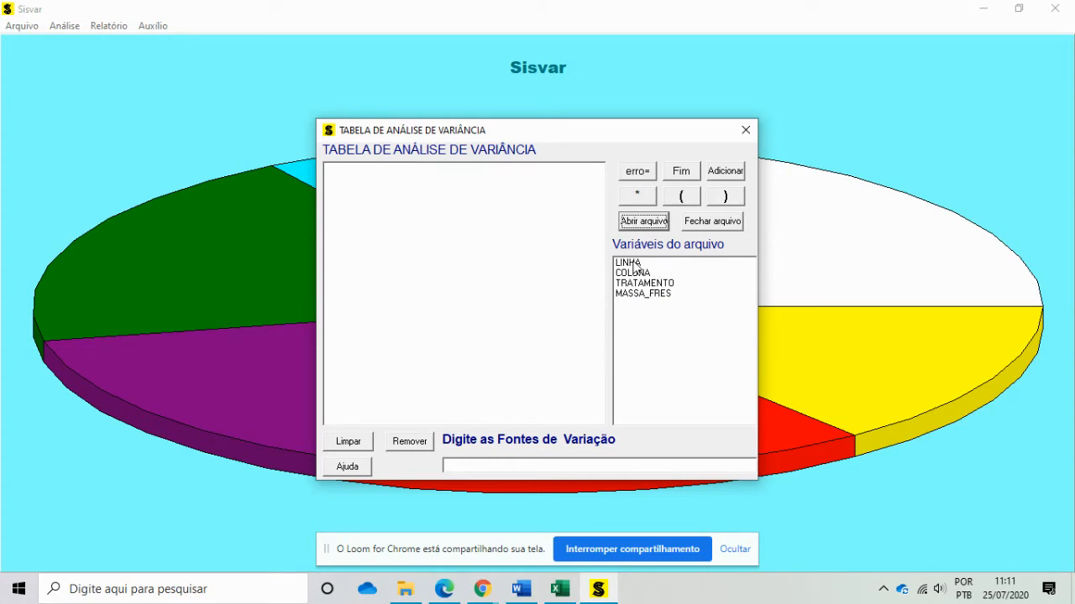
Add LINHA, COLUNA and TRATAMENTO as sources of variation and finalize the analysis of variance table
double_click(636, 263)
left_click(719, 172)
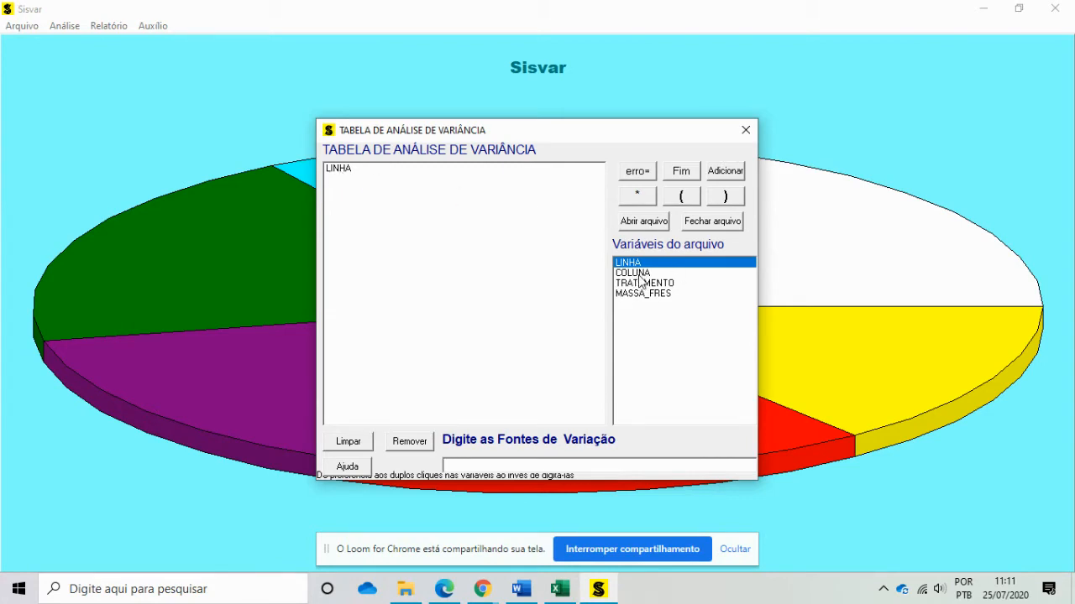
double_click(640, 274)
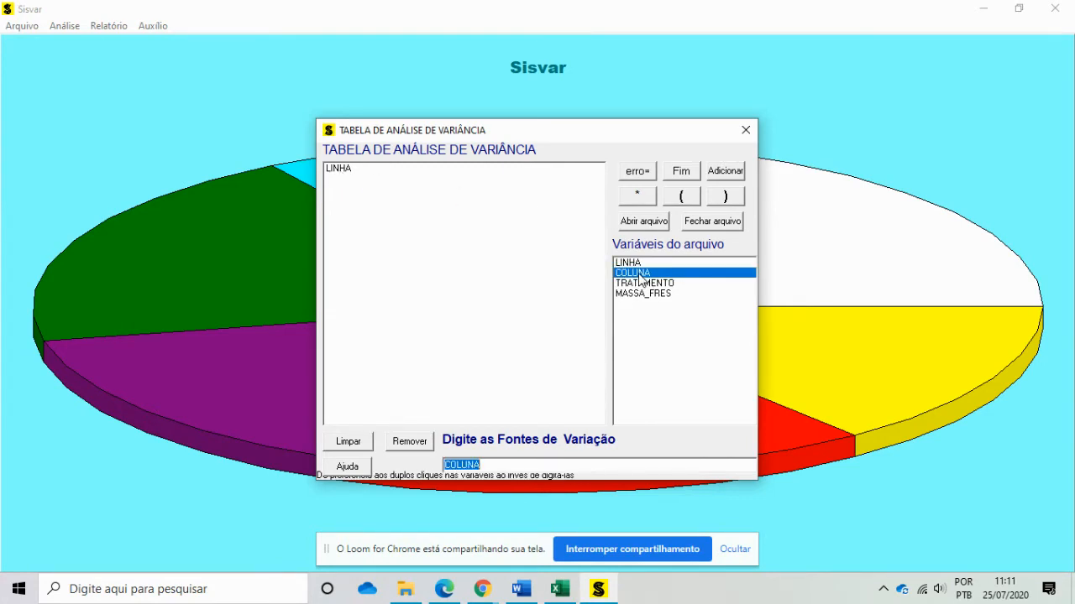
left_click(723, 172)
left_click(636, 284)
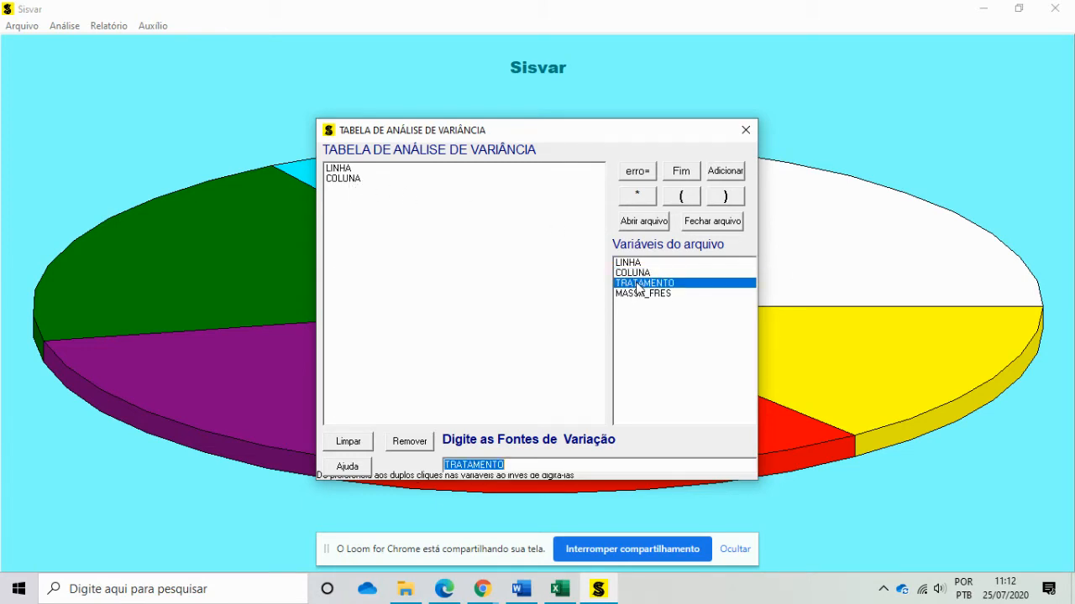
left_click(724, 172)
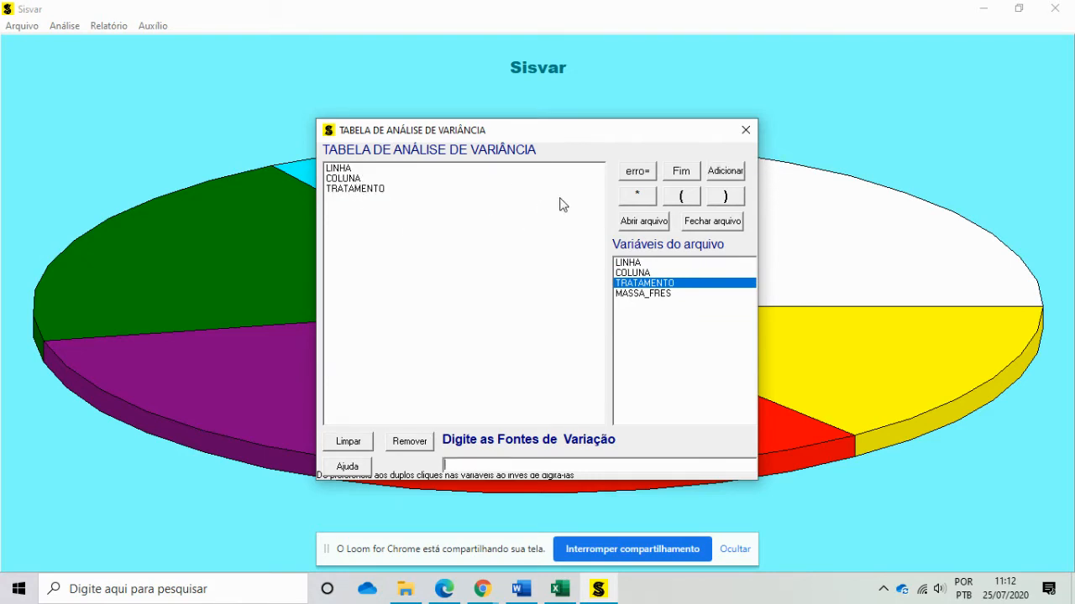
left_click(684, 174)
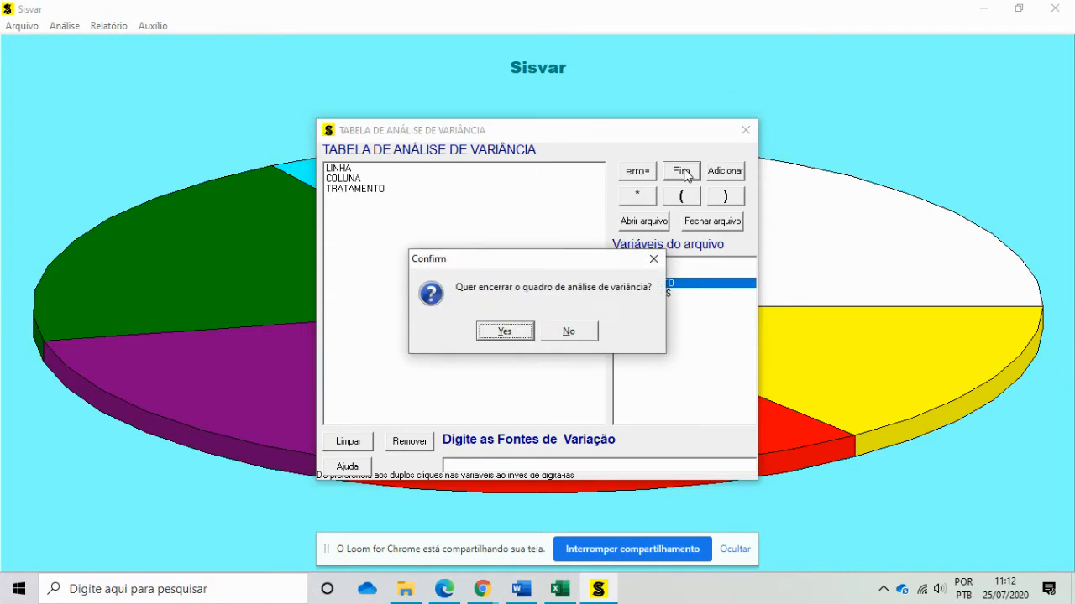
left_click(517, 330)
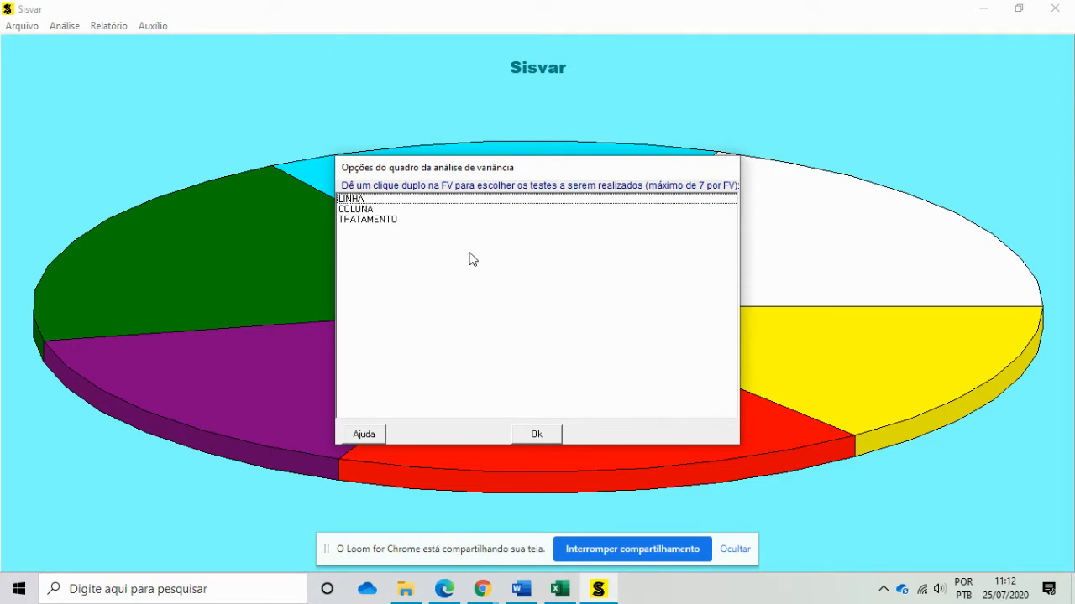
Assign the Tukey test to the TRATAMENTO source of variation and accept the test options
double_click(366, 220)
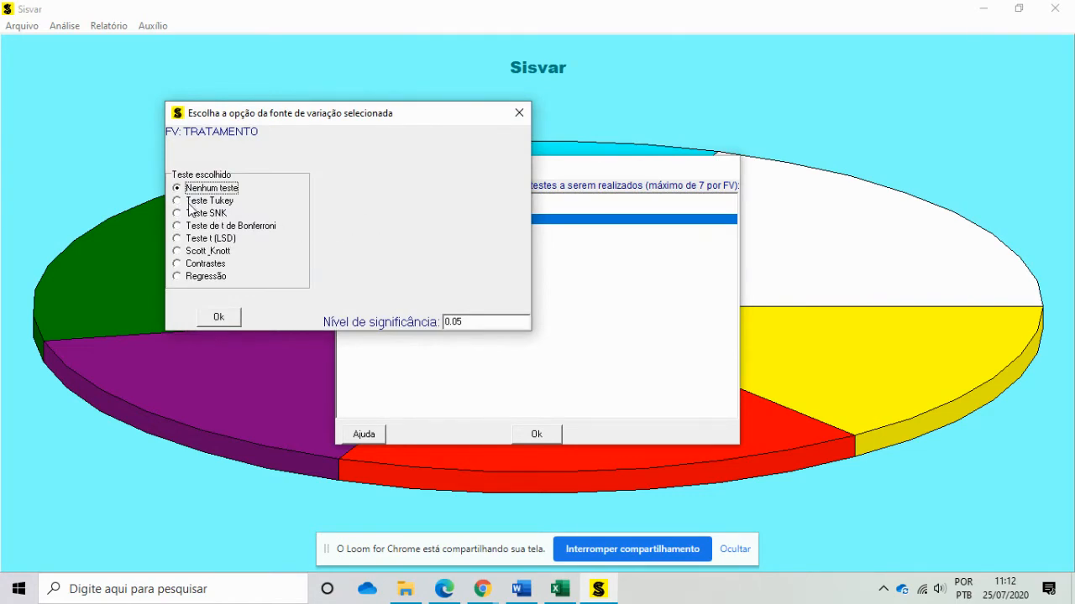
left_click(177, 201)
left_click(219, 317)
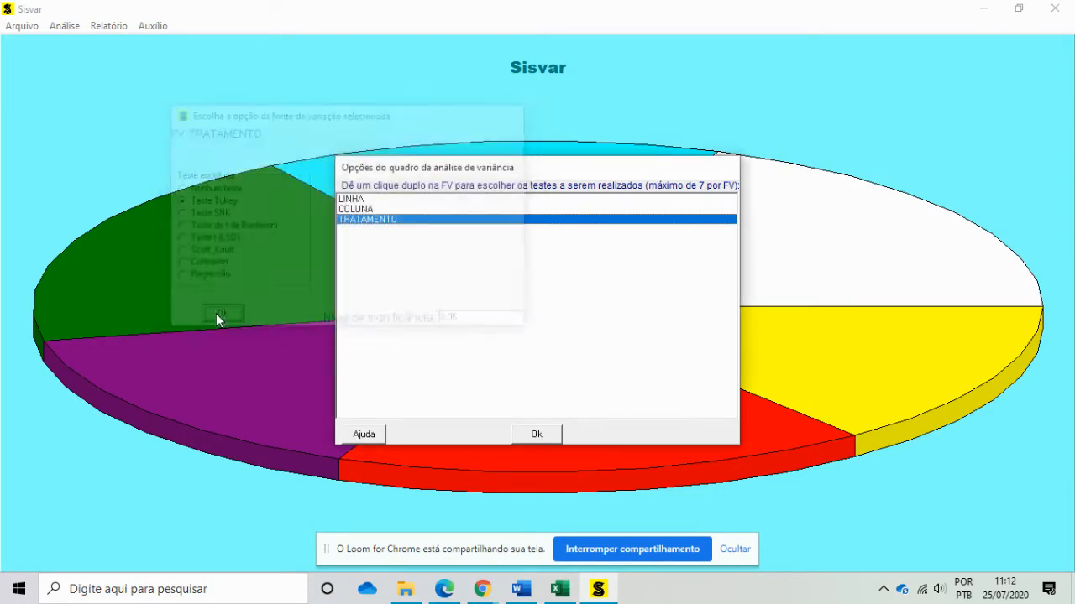
left_click(536, 435)
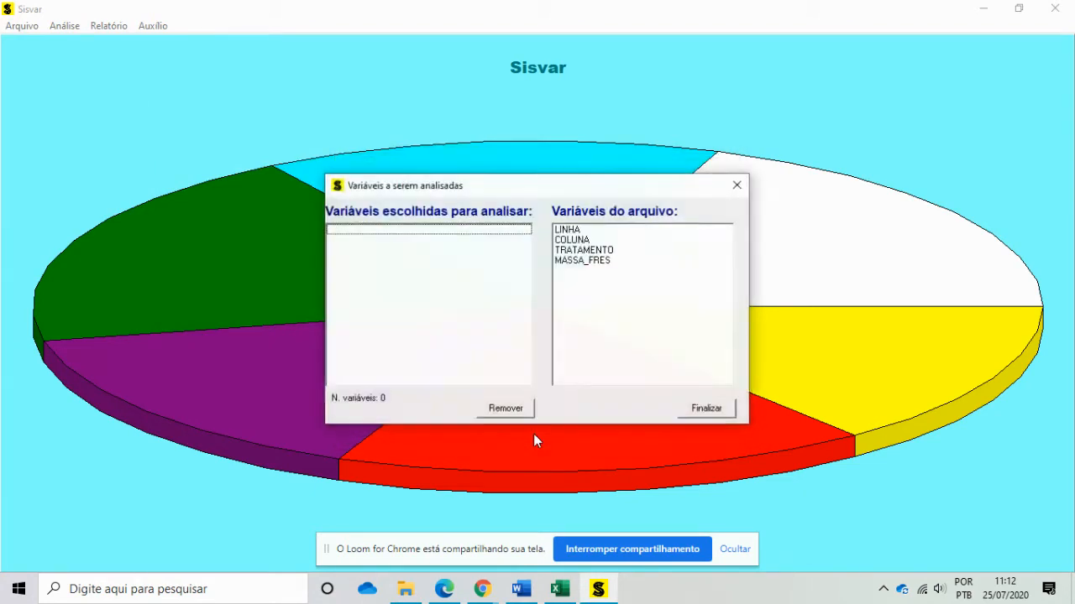
Run the analysis of variance on the MASSA_FRES variable without any transformation
double_click(600, 262)
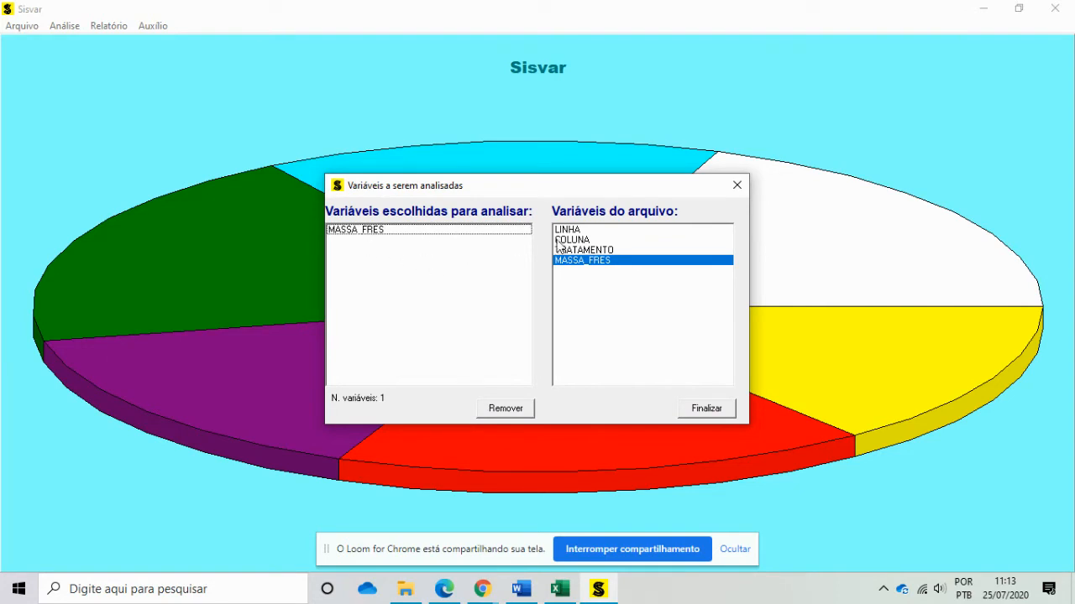
left_click(697, 408)
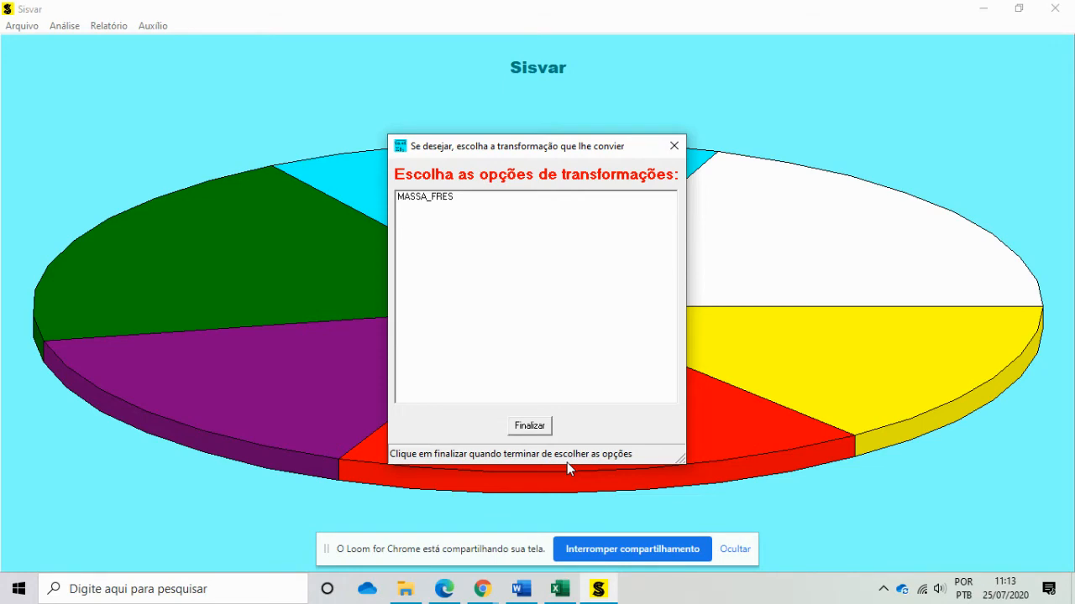
left_click(530, 426)
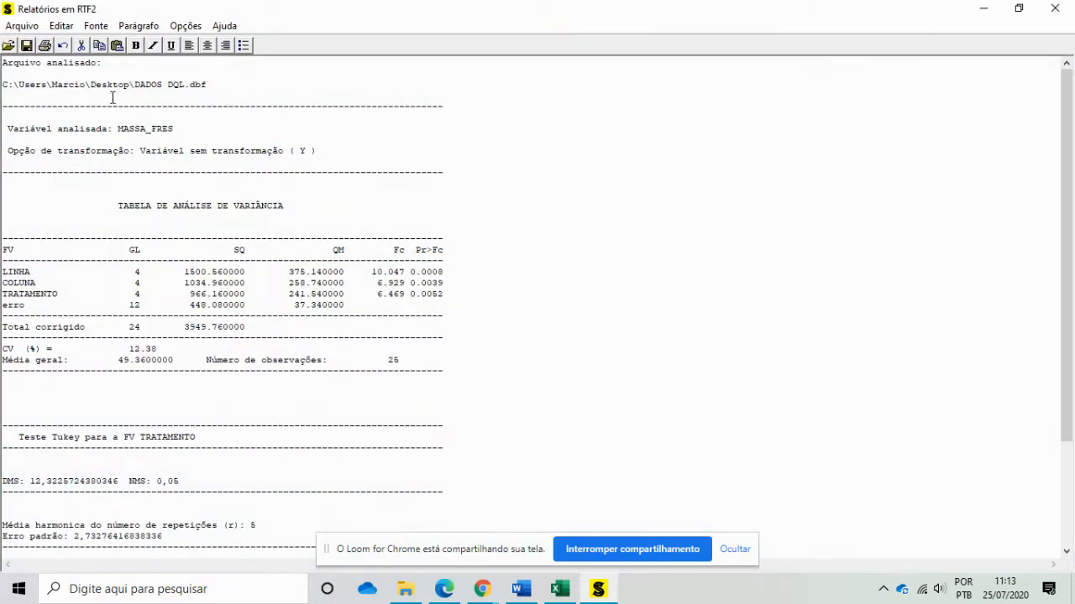
Save the analysis of variance report to the Desktop as a Rich Text file named DQL
left_click(21, 26)
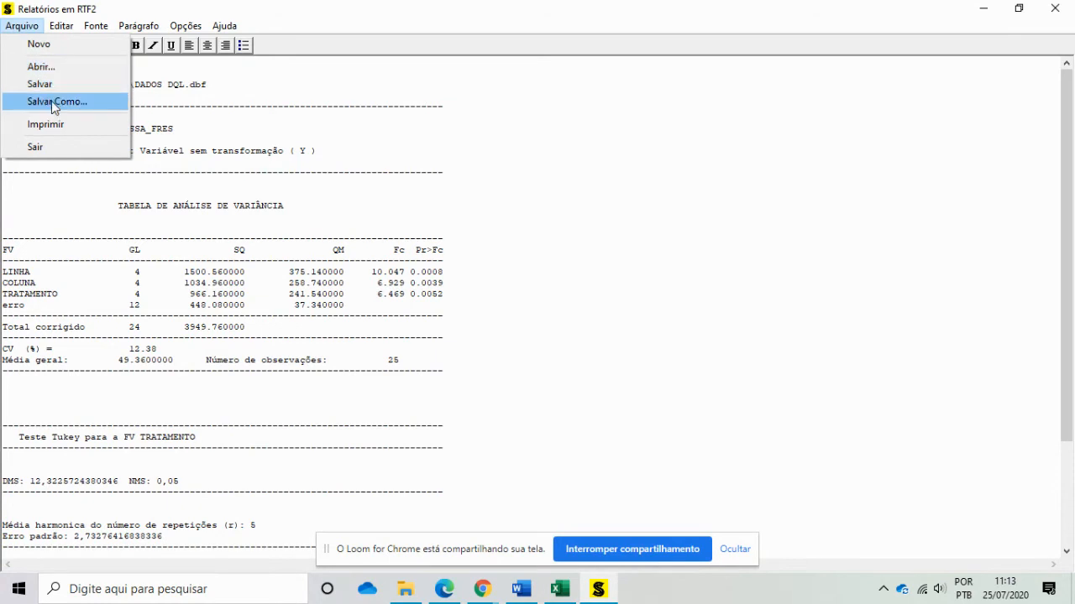
left_click(54, 102)
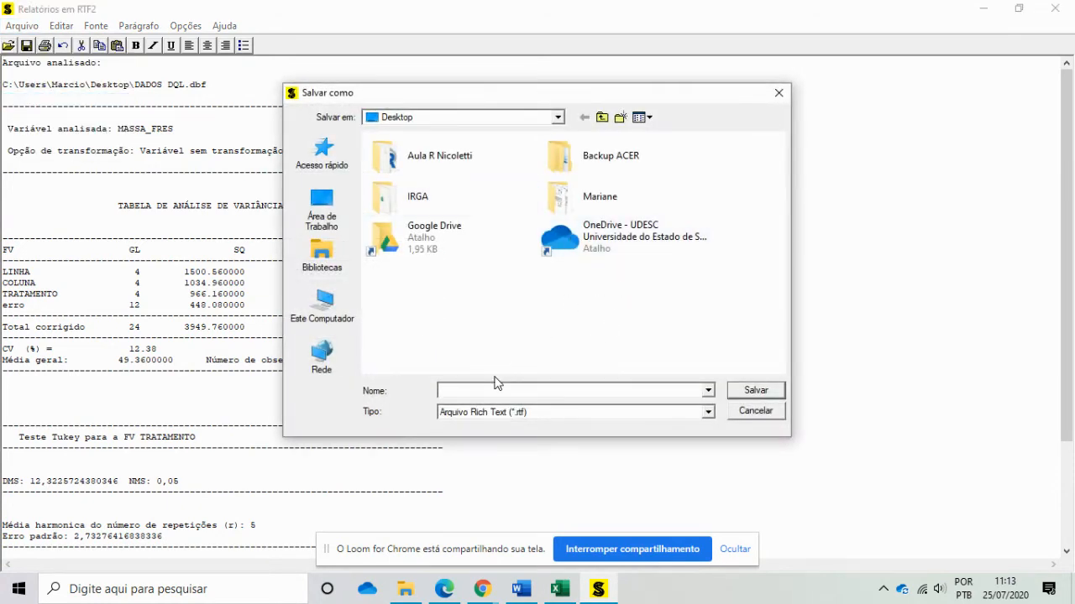
type("DQL")
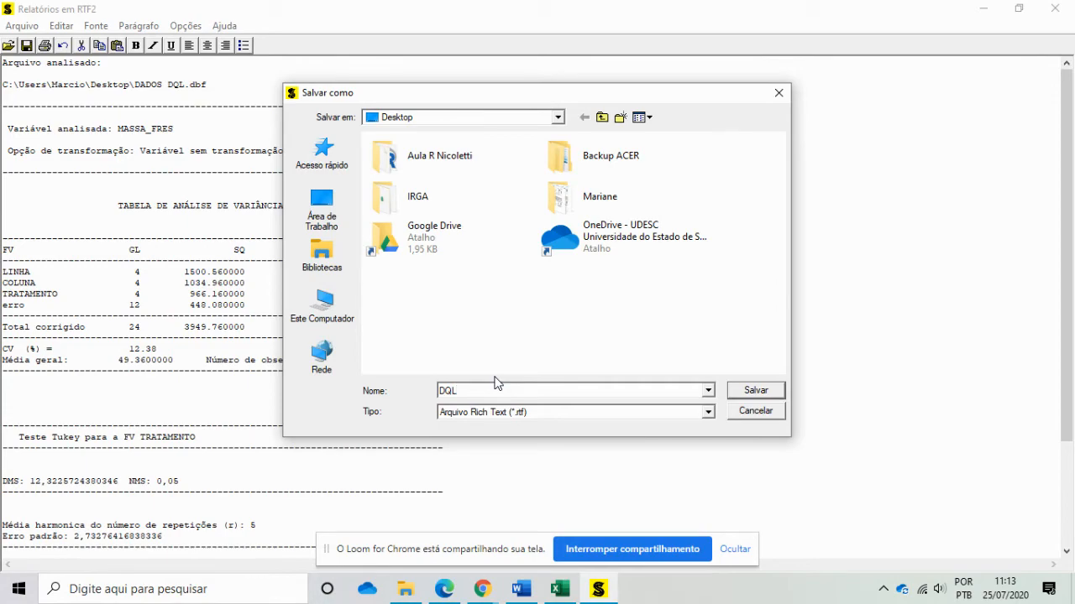
key("Return")
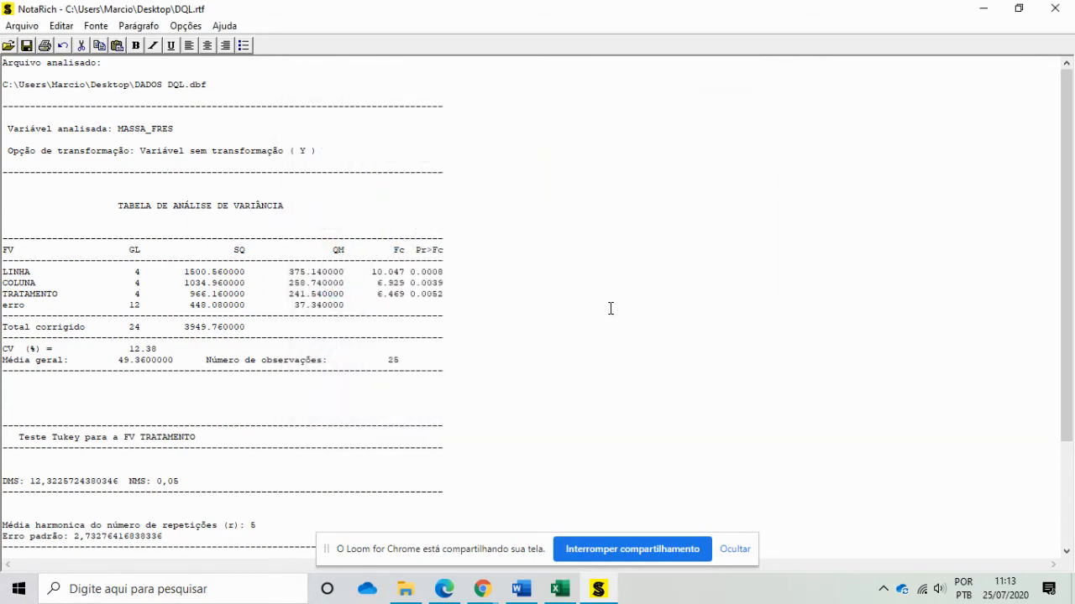
Minimize the open windows and open DQL.rtf from the Desktop in Word, converting it from Rich Text Format (RTF)
left_click(974, 10)
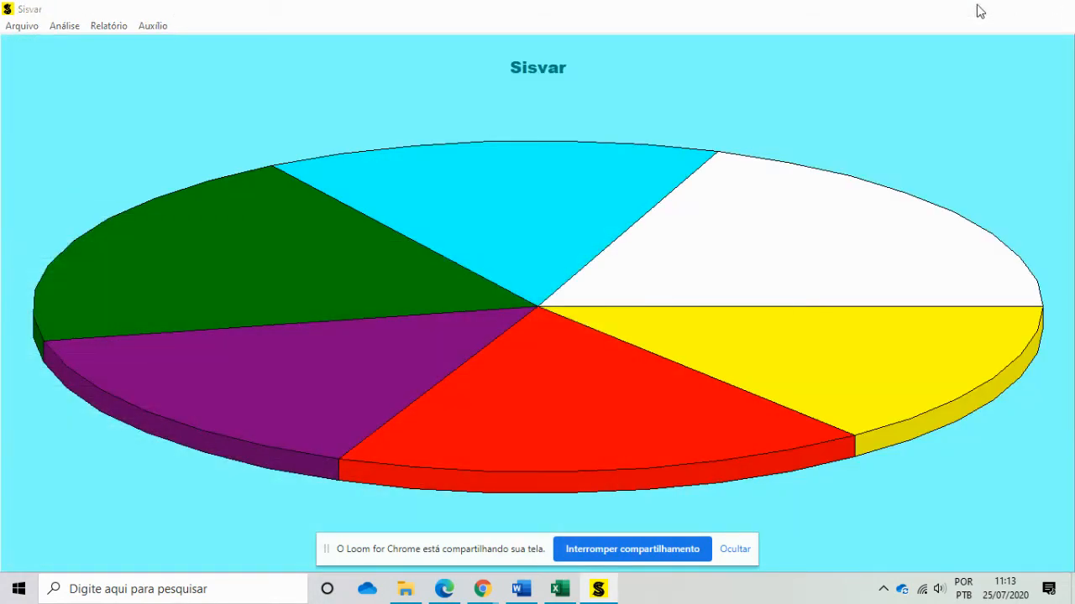
left_click(978, 9)
left_click(983, 13)
left_click(983, 13)
left_click(981, 12)
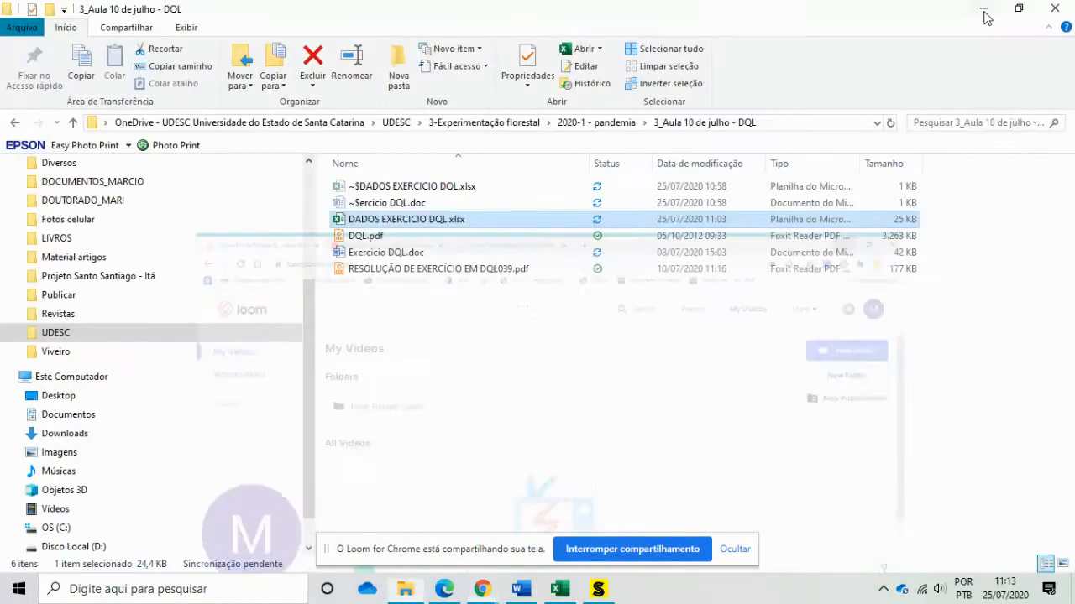
left_click(983, 15)
double_click(168, 334)
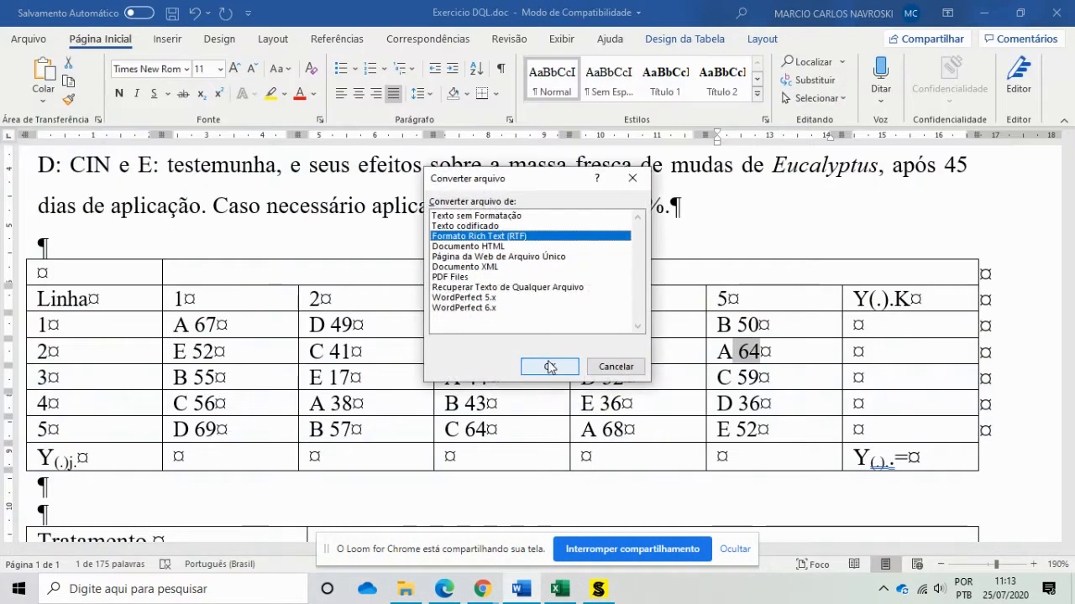
left_click(548, 365)
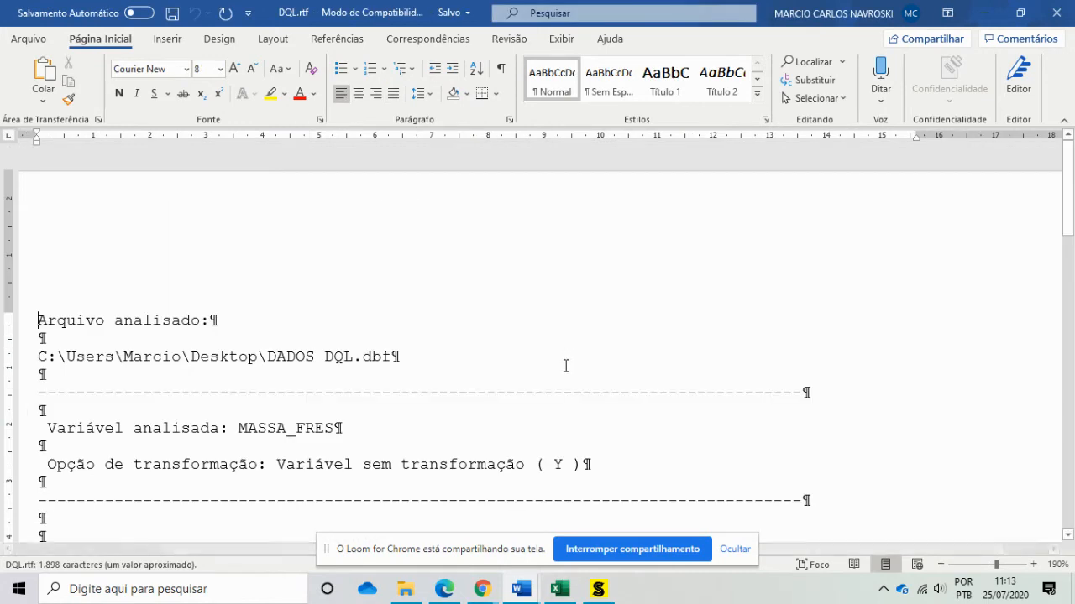
Examine the analysis of variance table in DQL.rtf, focusing on the Pr>Fc value of the LINHA source of variation
scroll(568, 375, "down", 4)
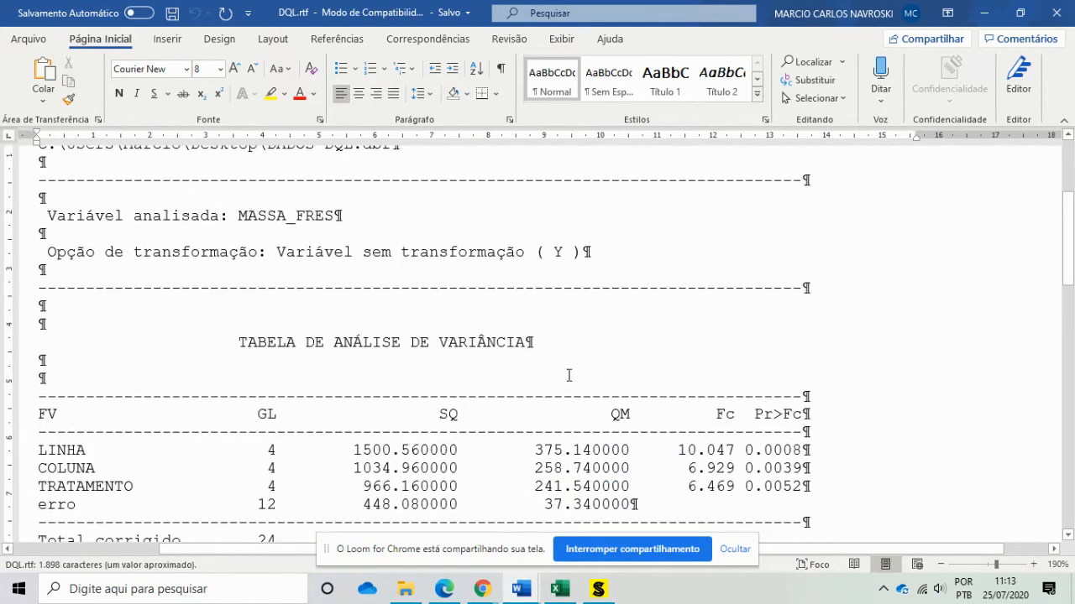
scroll(568, 375, "up", 1, "ctrl")
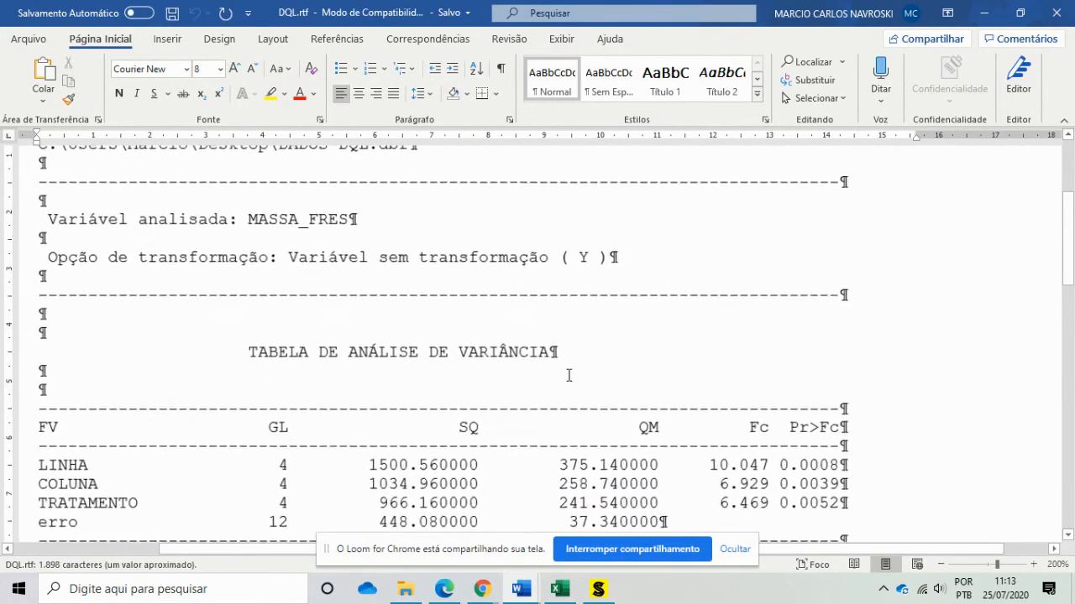
left_click(733, 550)
left_click_drag(434, 554, 369, 559)
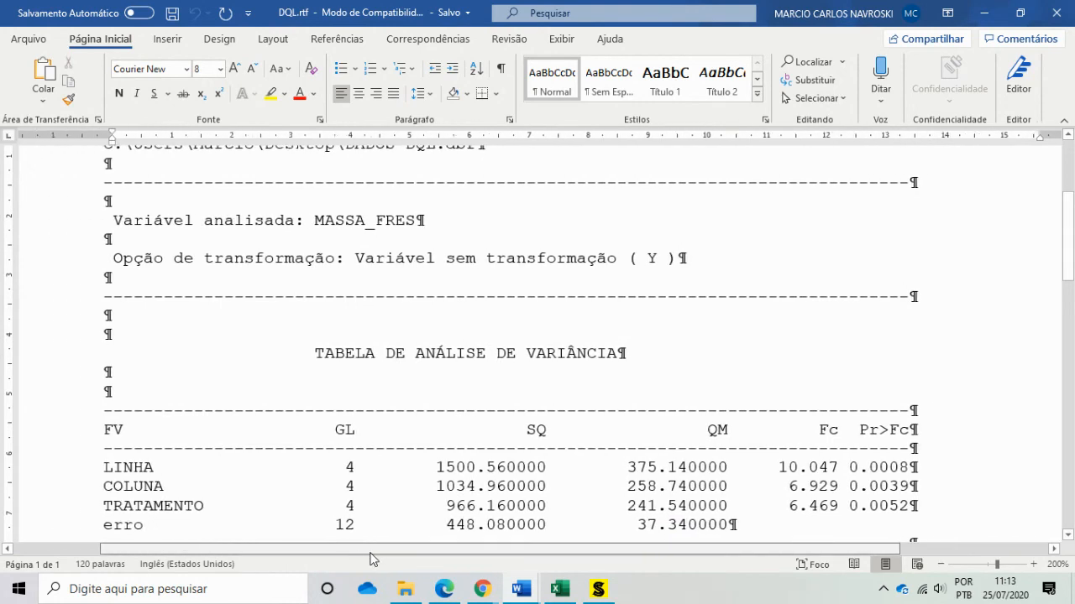
double_click(332, 216)
left_click(455, 275)
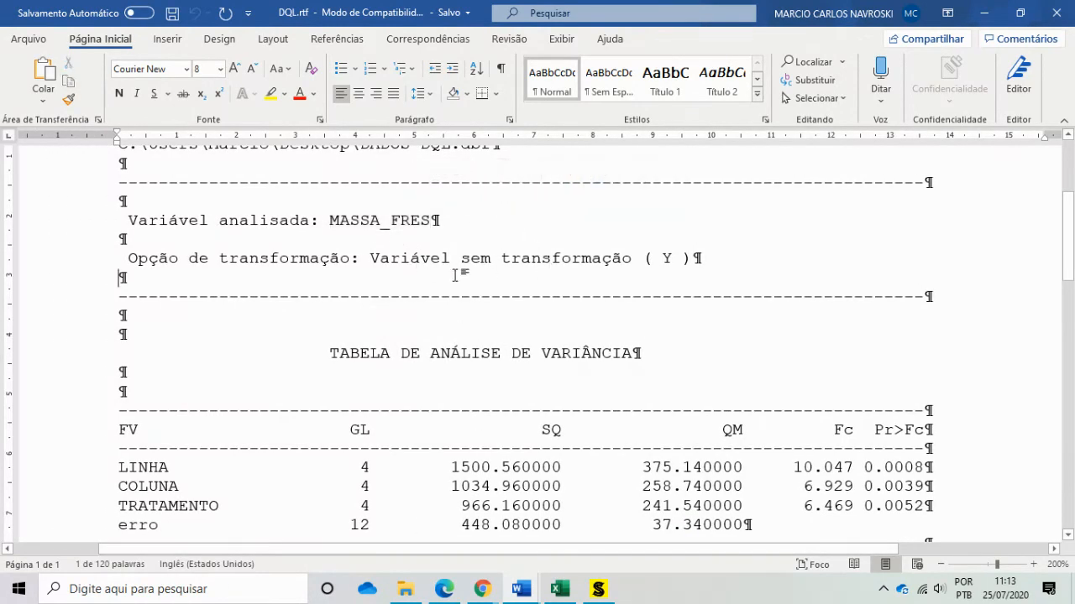
scroll(638, 319, "down", 2)
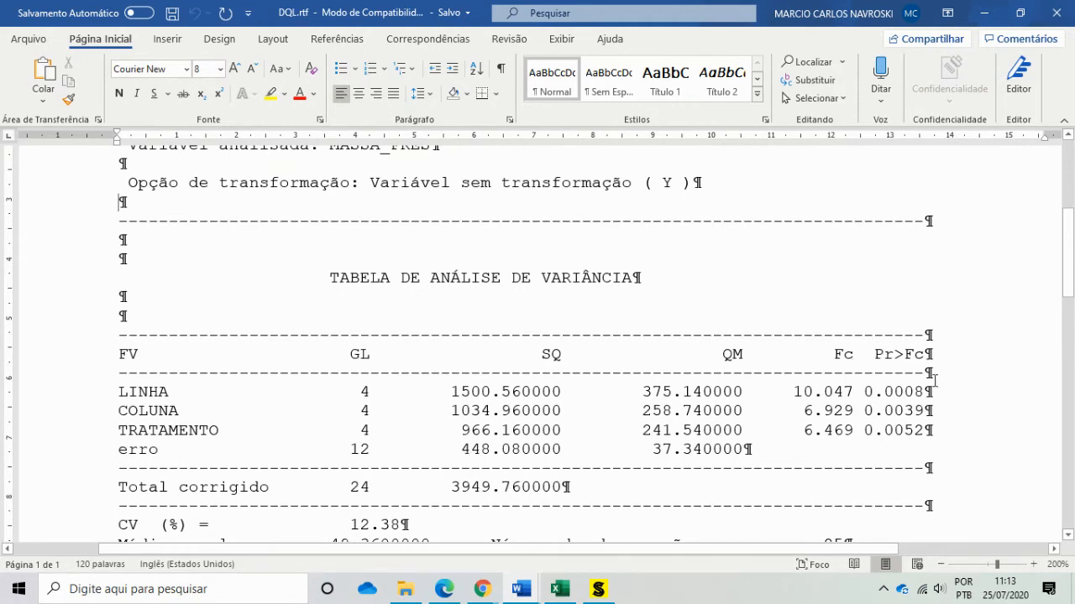
left_click_drag(866, 392, 938, 400)
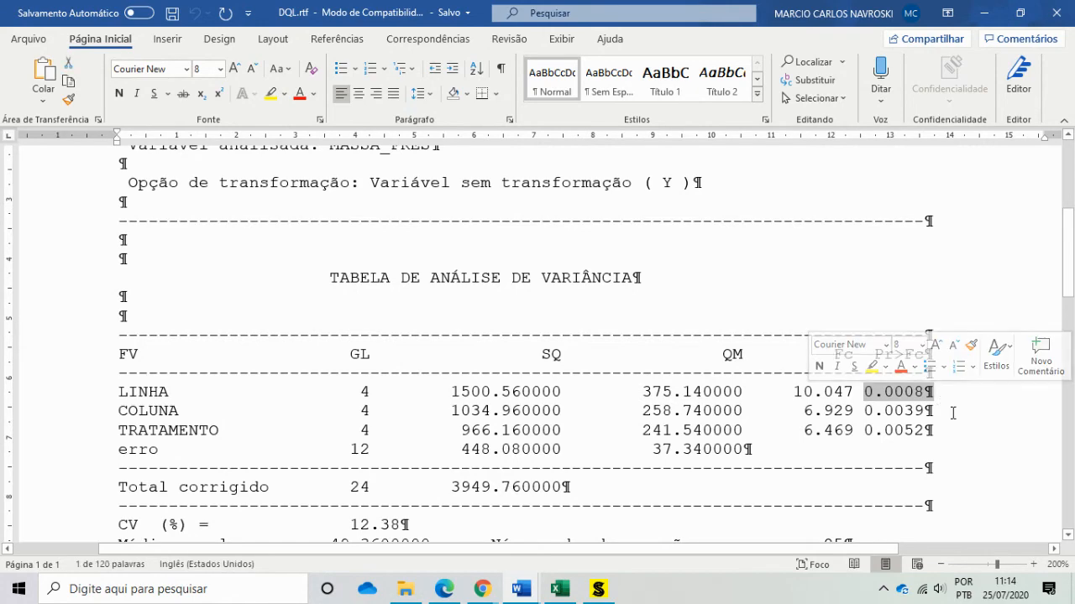
scroll(906, 485, "down", 2)
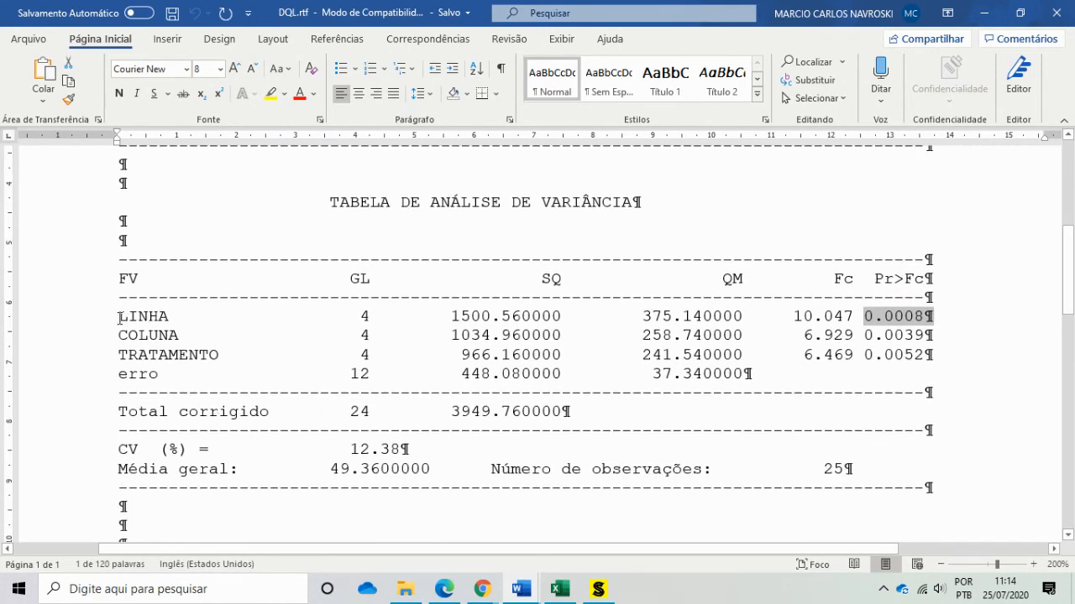
left_click_drag(120, 318, 955, 315)
Switch to Exercicio DQL.doc and review the exercise statement describing what the rows and columns represent
mouse_move(519, 593)
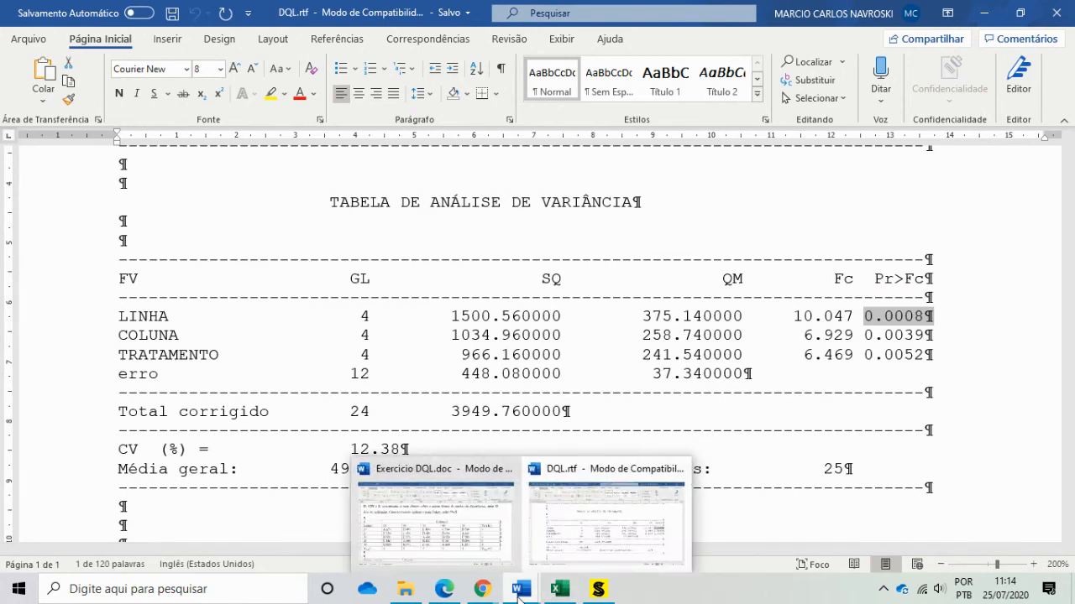
double_click(742, 352)
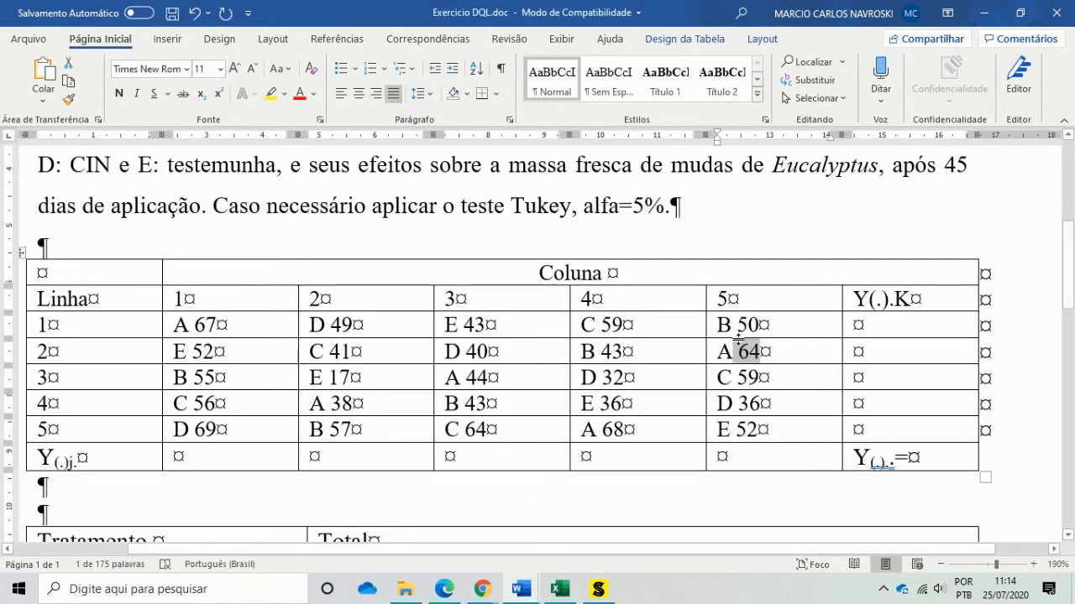
scroll(740, 364, "up", 5)
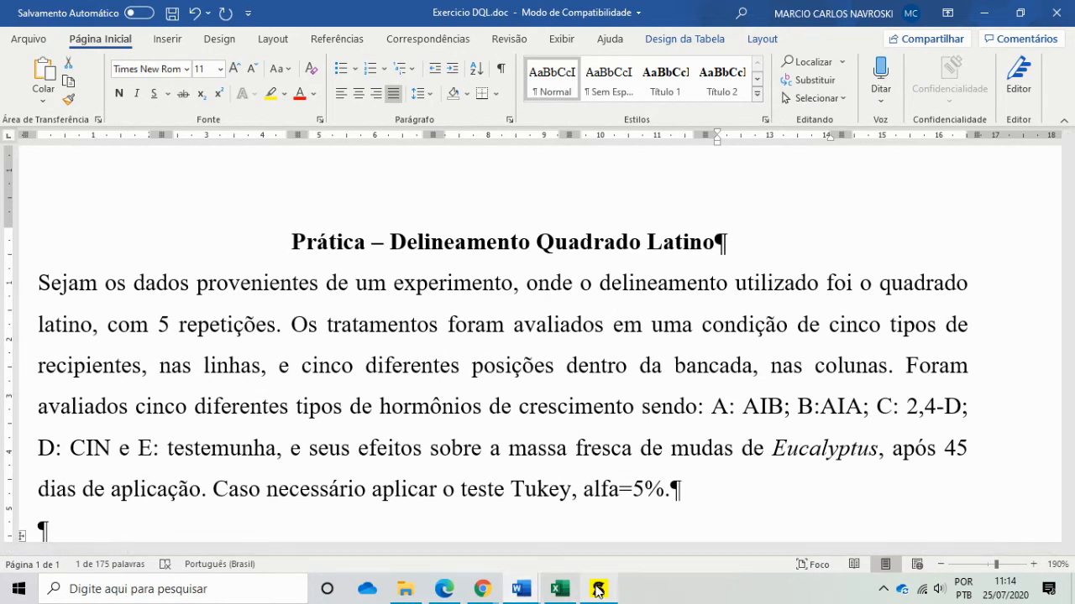
Return to DQL.rtf and examine the Pr>Fc value of the COLUNA source of variation in the analysis of variance table
mouse_move(520, 589)
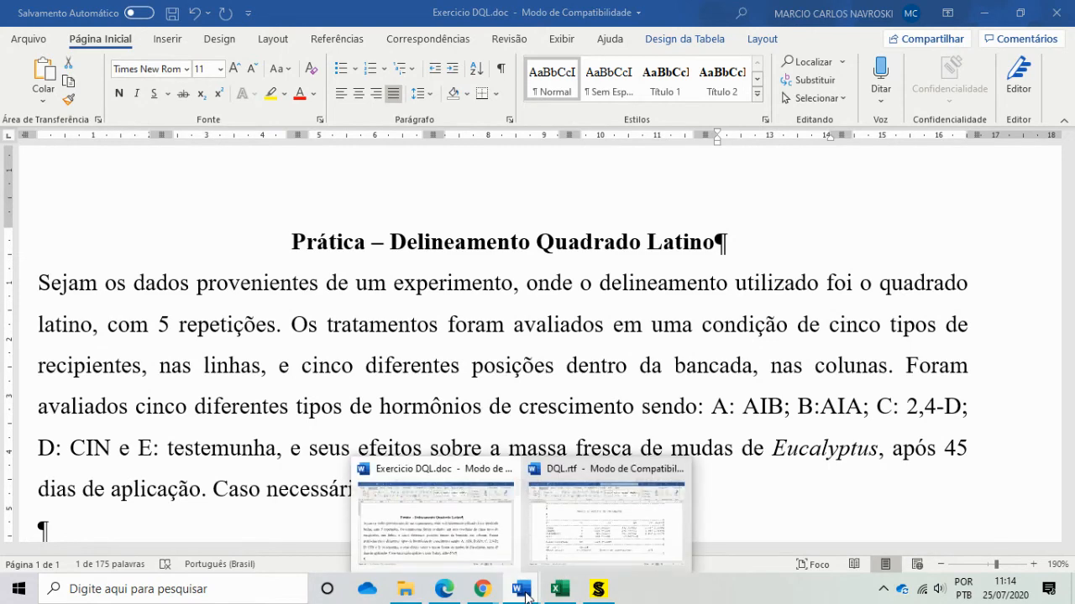
left_click(580, 532)
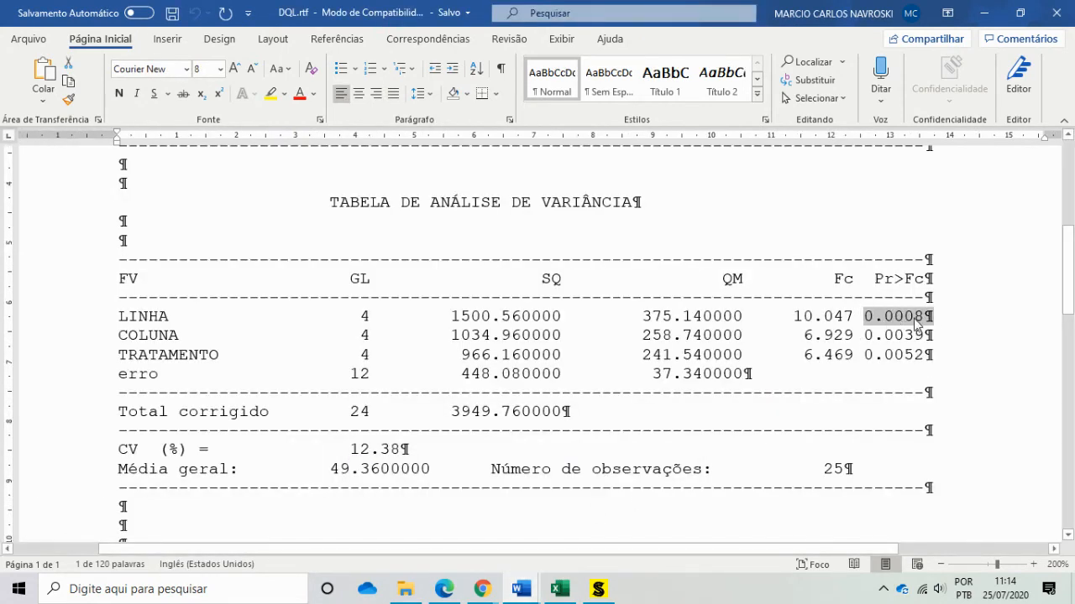
left_click(942, 319)
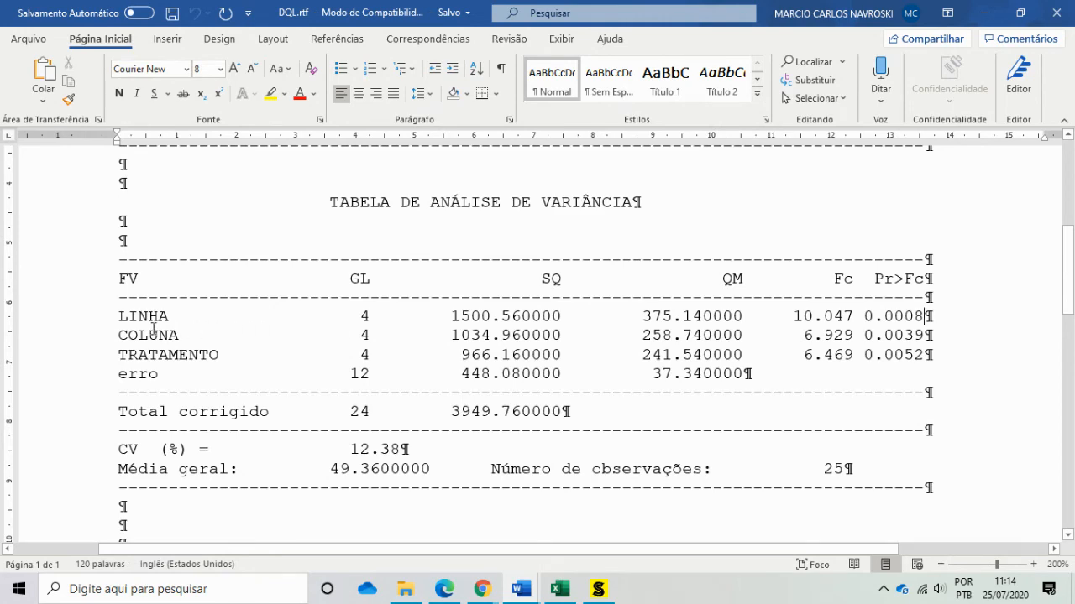
left_click_drag(118, 335, 932, 337)
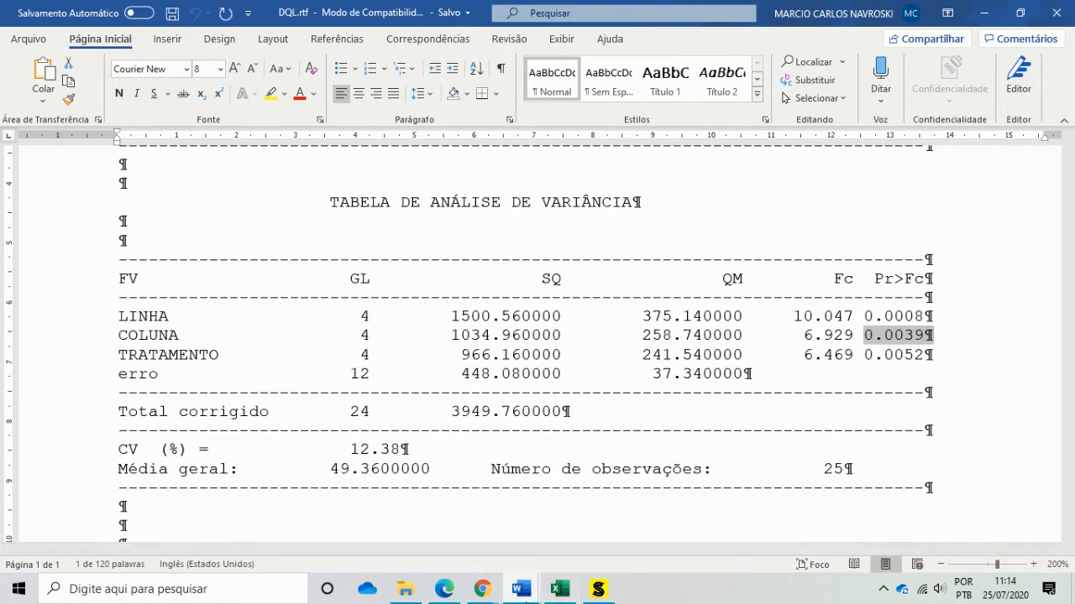
Switch to Exercicio DQL.doc and review the passage describing what the columns represent in the experiment
mouse_move(521, 589)
left_click(453, 527)
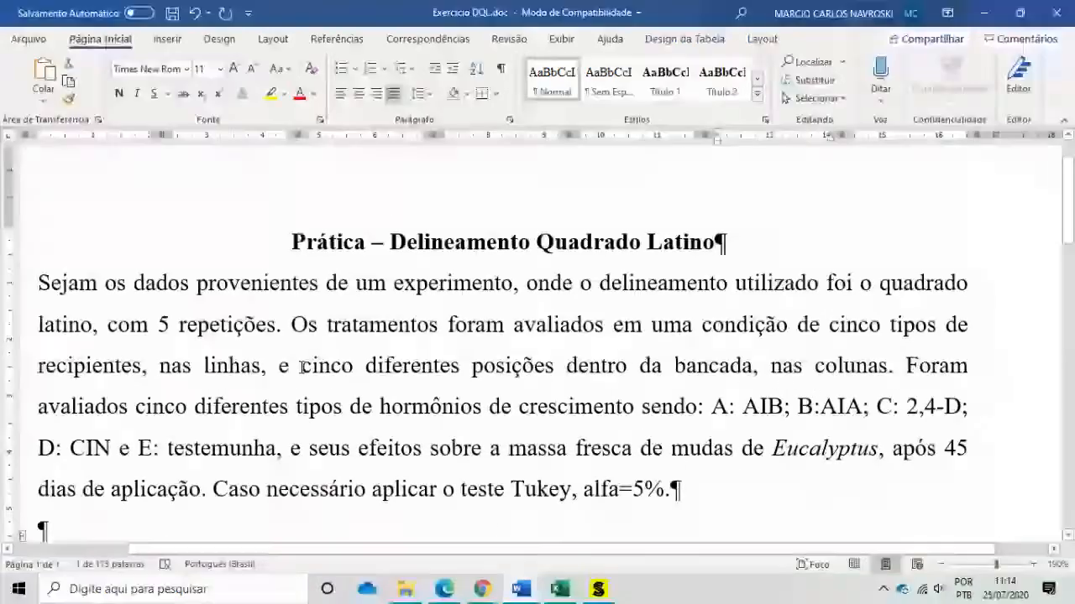
left_click_drag(314, 365, 855, 368)
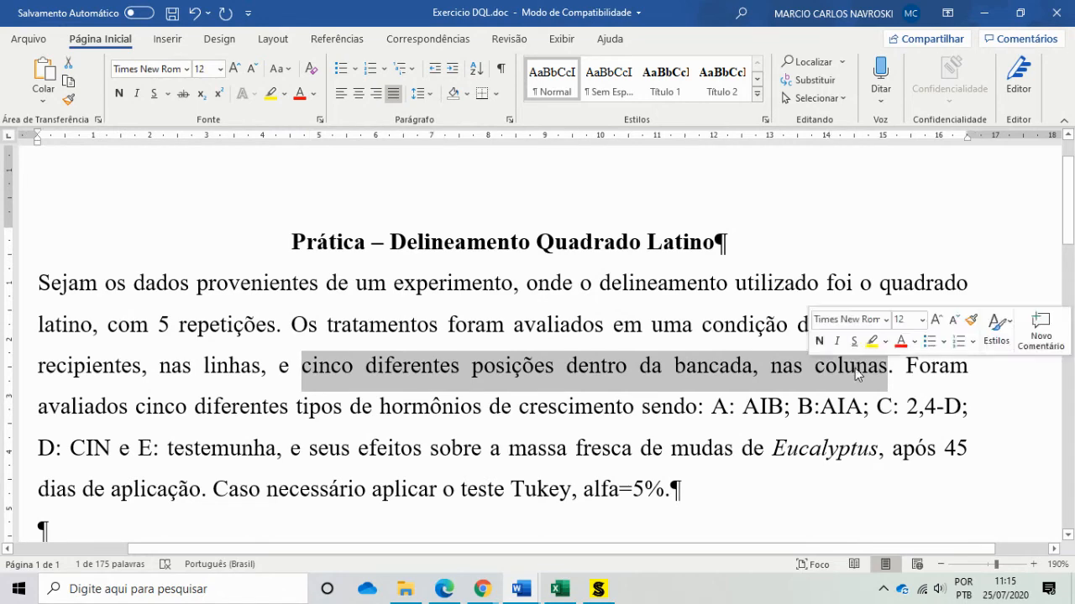
Switch back to DQL.rtf and examine the LINHA and COLUNA rows of the analysis of variance table together
left_click(520, 590)
left_click(575, 539)
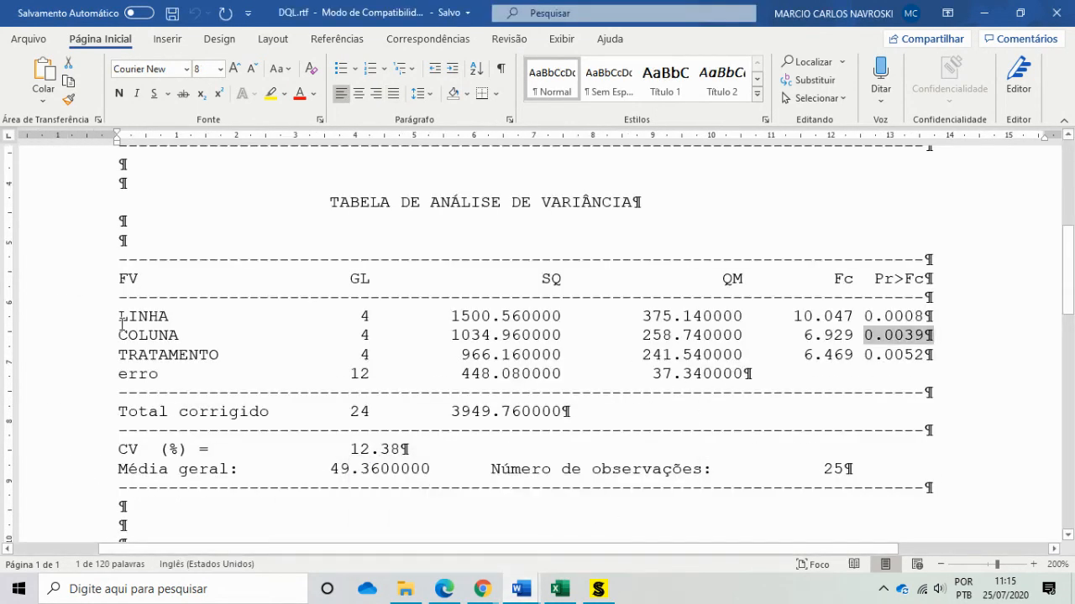
left_click_drag(117, 316, 935, 341)
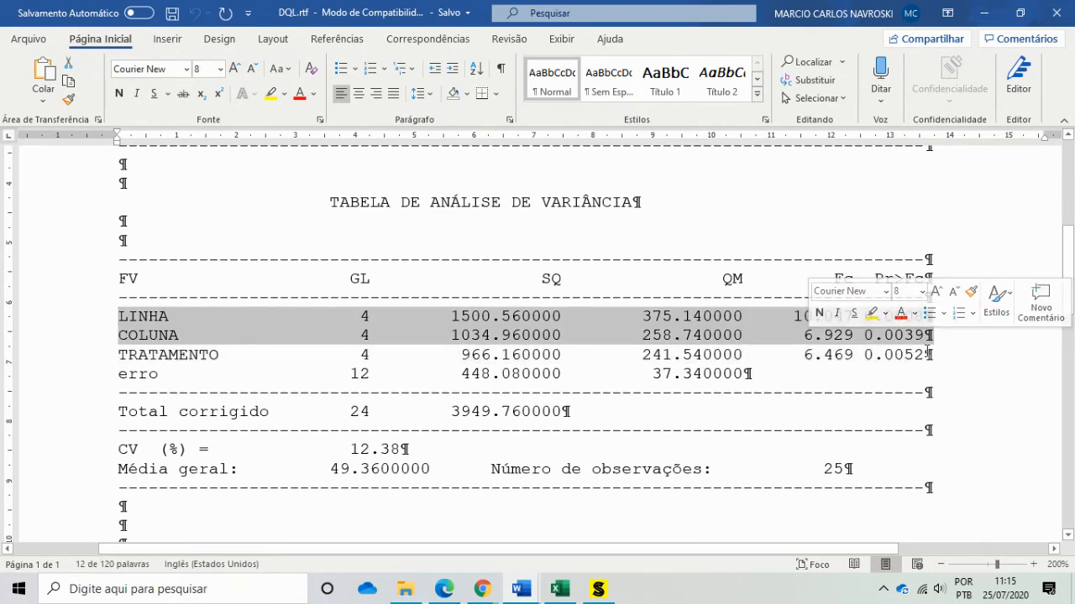
left_click(889, 397)
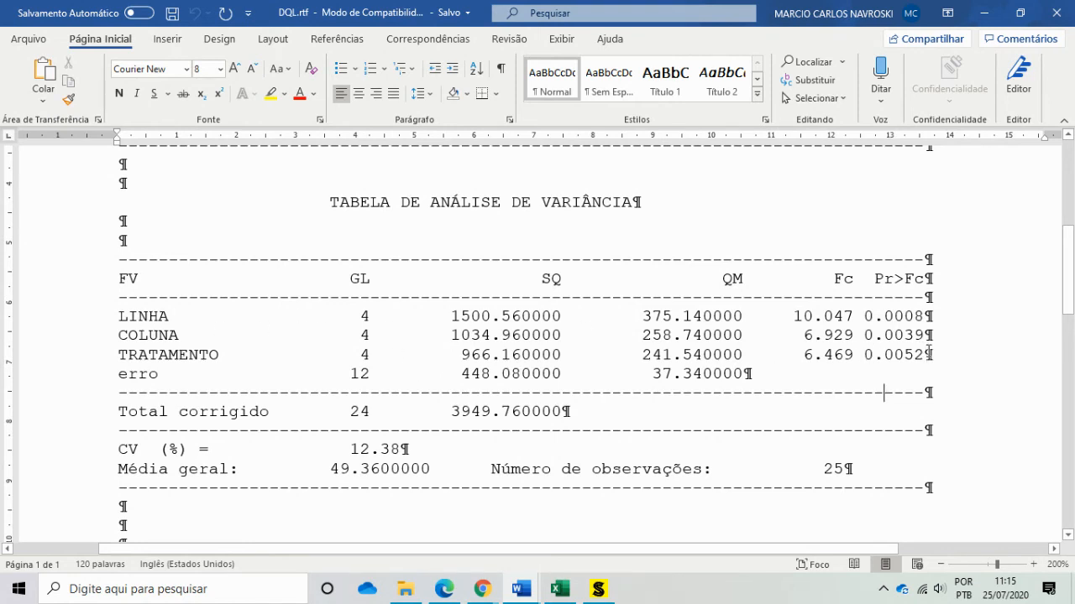
Examine the Pr>Fc value of the TRATAMENTO source of variation in the analysis of variance table
left_click_drag(927, 354, 864, 354)
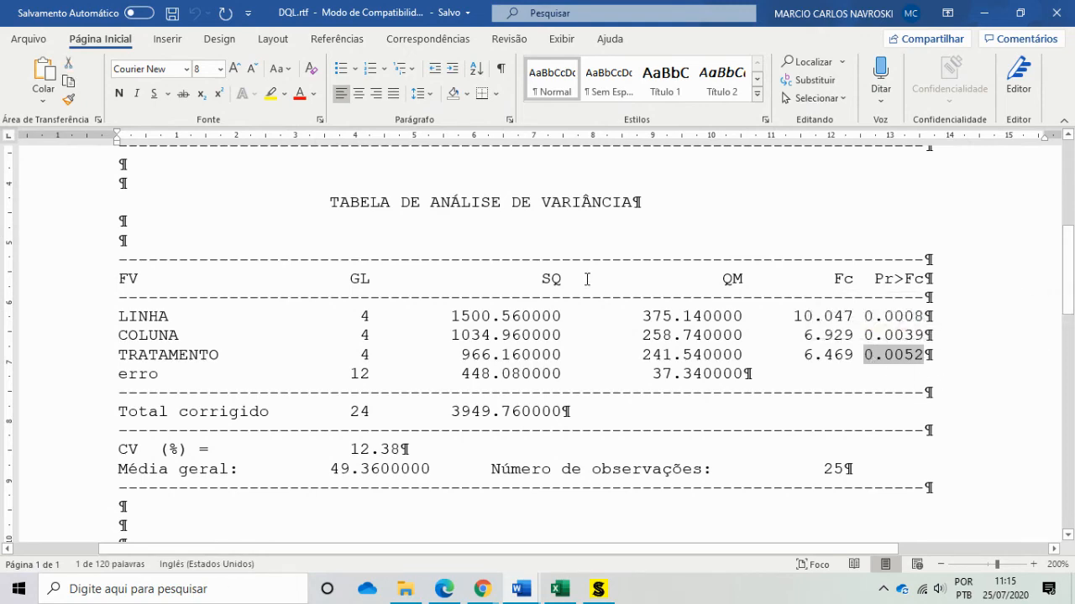
scroll(401, 168, "up", 1)
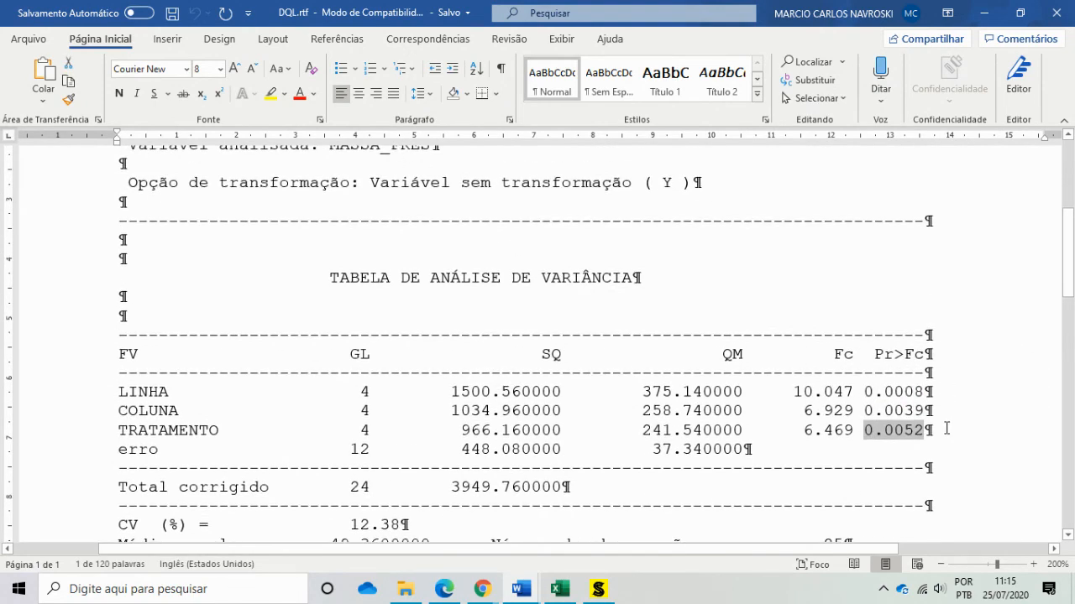
scroll(945, 427, "down", 1)
left_click(879, 359)
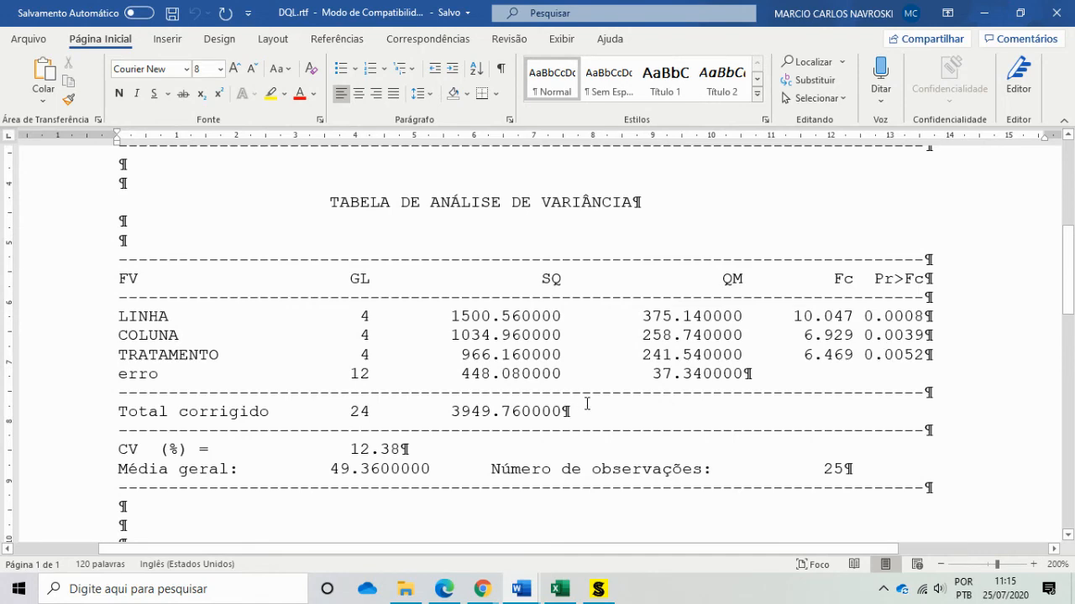
Examine the CV (%) line below the analysis of variance table and the full TRATAMENTO row
left_click_drag(120, 450, 410, 452)
scroll(456, 487, "down", 1)
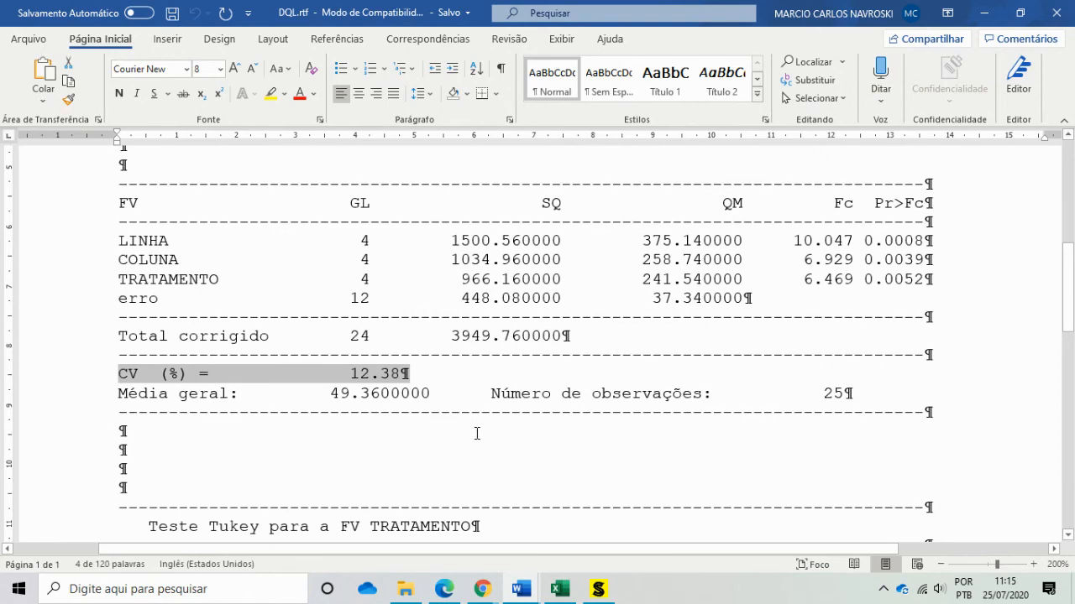
scroll(476, 433, "down", 1)
scroll(476, 433, "down", 1)
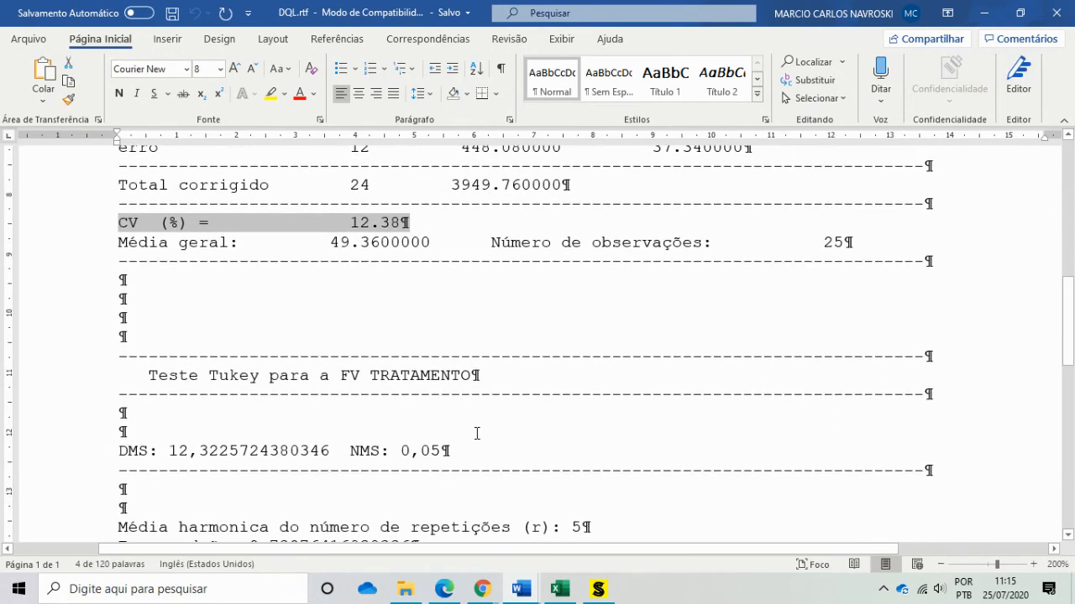
scroll(537, 446, "up", 2)
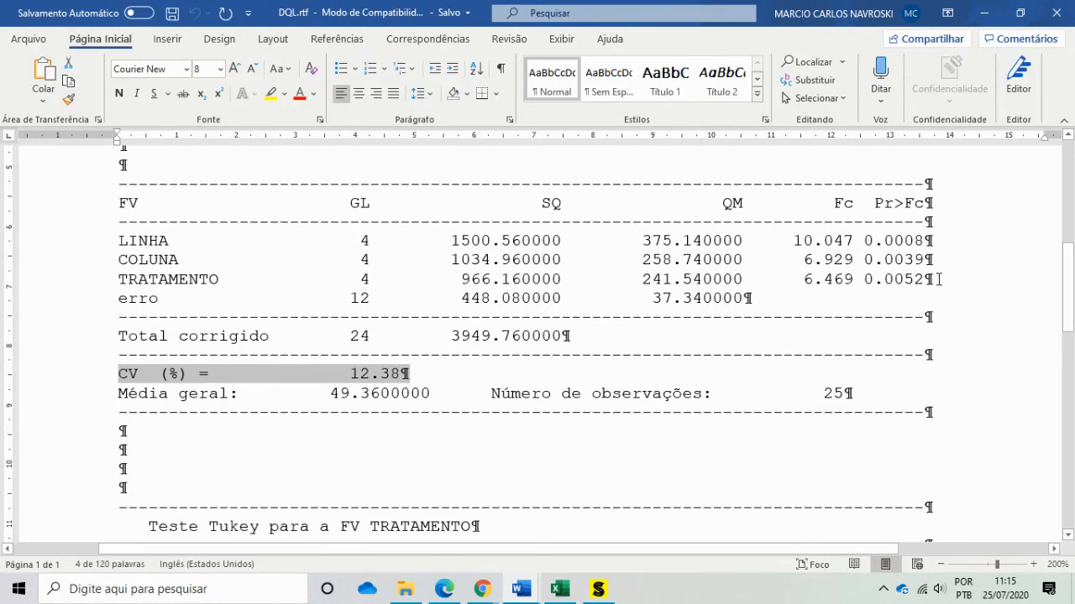
left_click_drag(939, 279, 148, 283)
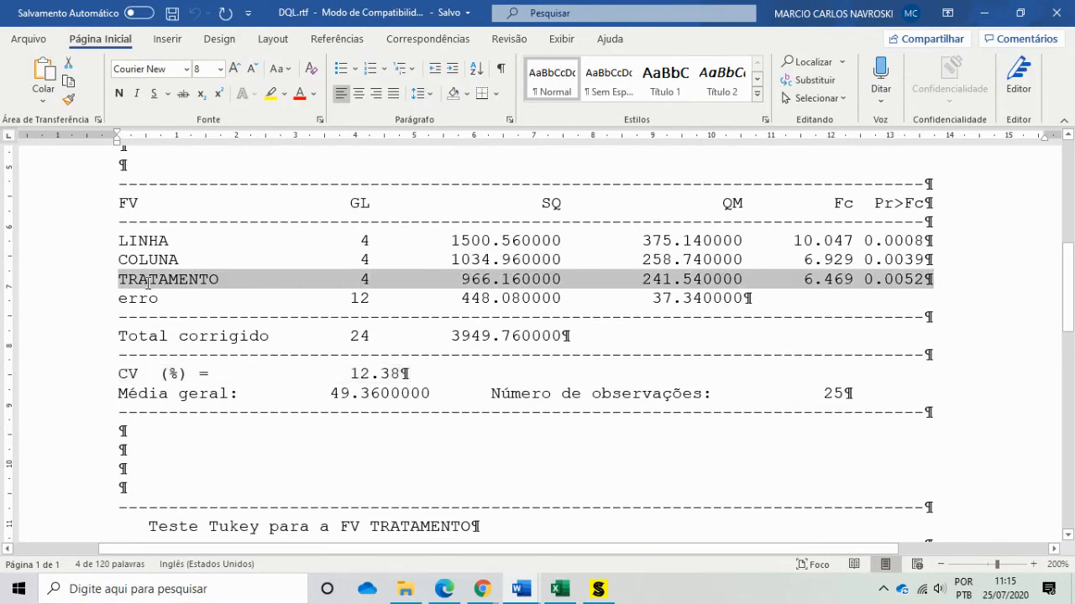
Delete three blank lines above the Teste Tukey heading, one above the DMS line and one above the Média harmonica line
scroll(387, 415, "down", 1)
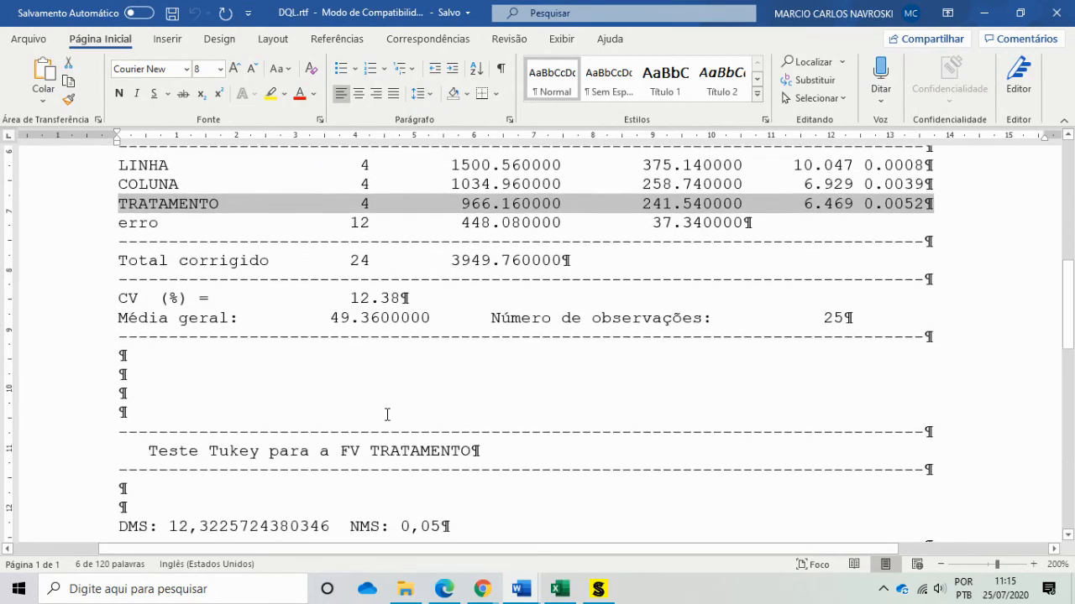
left_click(155, 361)
key("Delete")
key("Delete")
key("Delete")
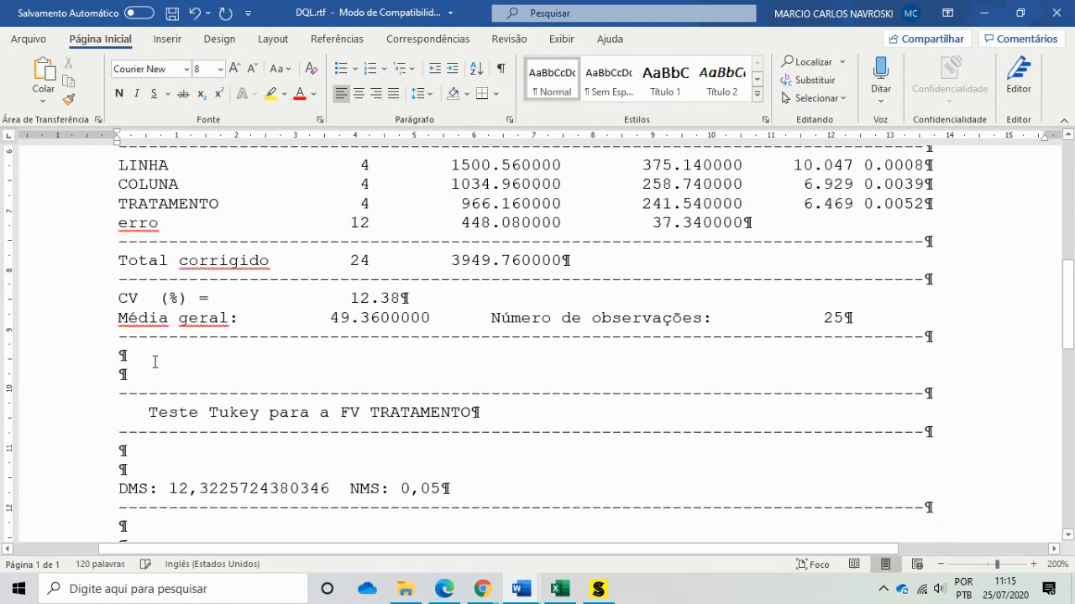
left_click(168, 434)
key("Delete")
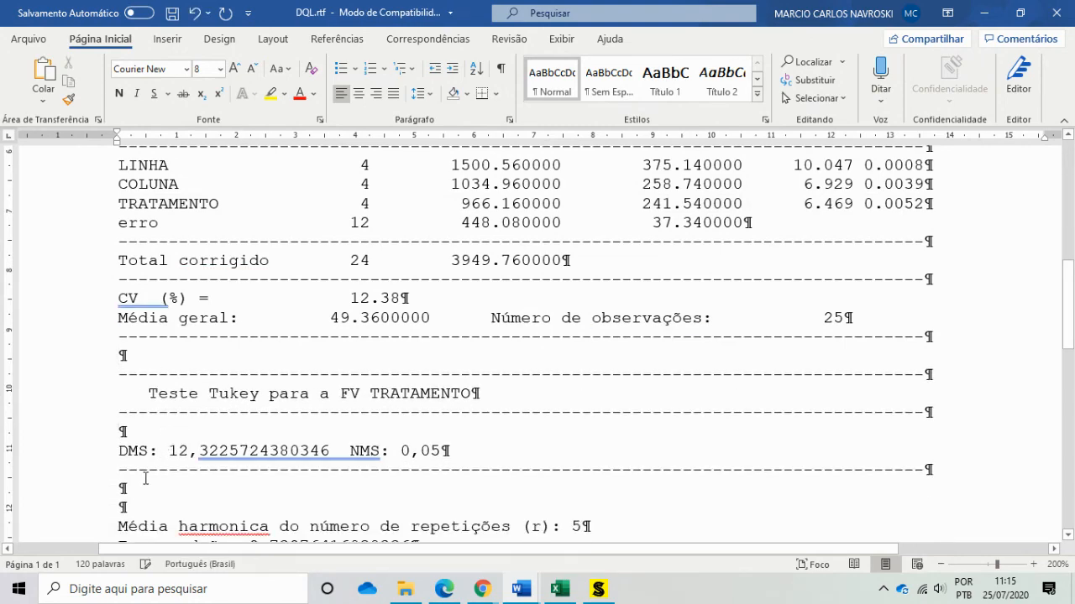
left_click(147, 487)
key("Delete")
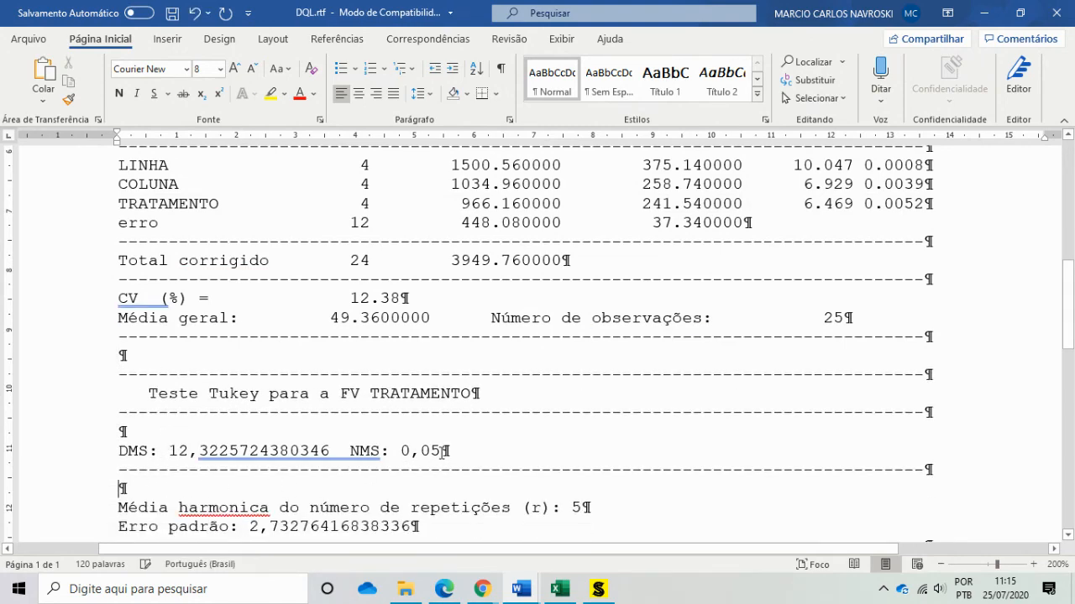
Examine the treatment means and group labels in the Tukey results table, focusing on the label of the TEST row
scroll(440, 454, "down", 2)
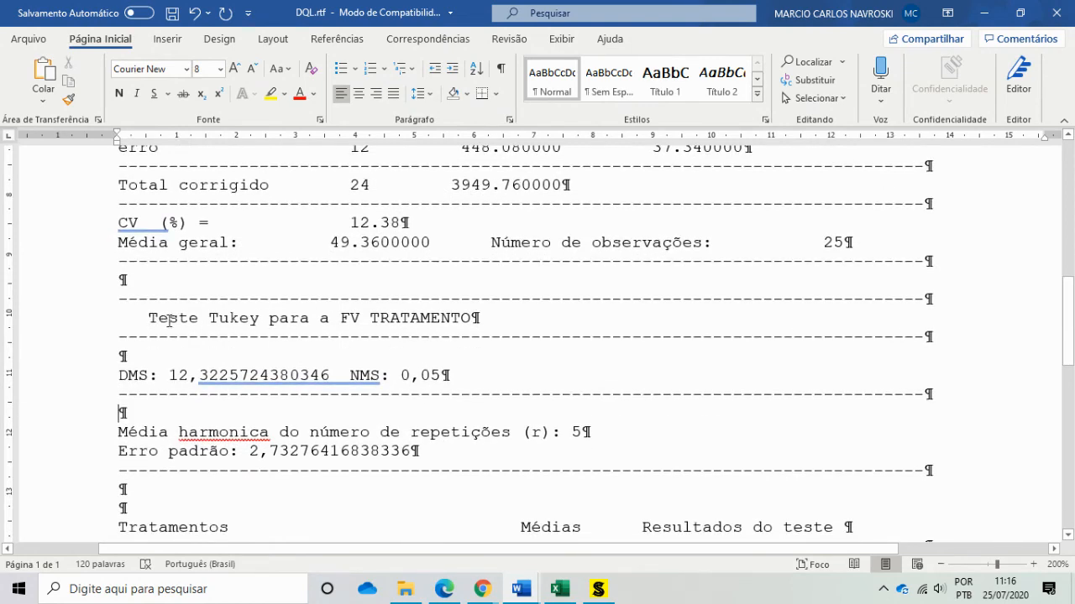
scroll(361, 365, "down", 4)
scroll(361, 365, "down", 2)
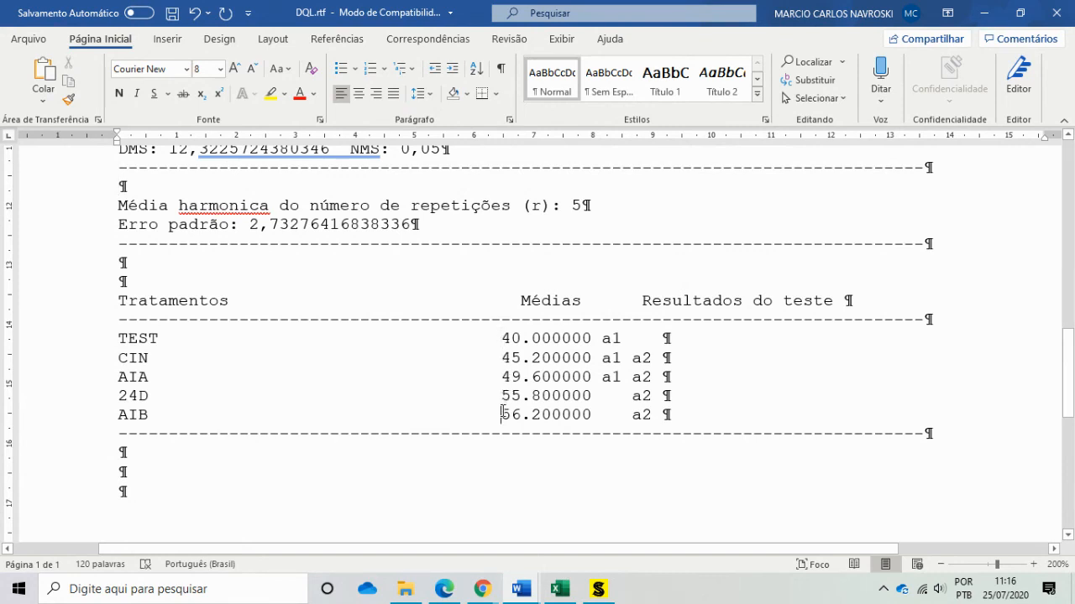
left_click(699, 419)
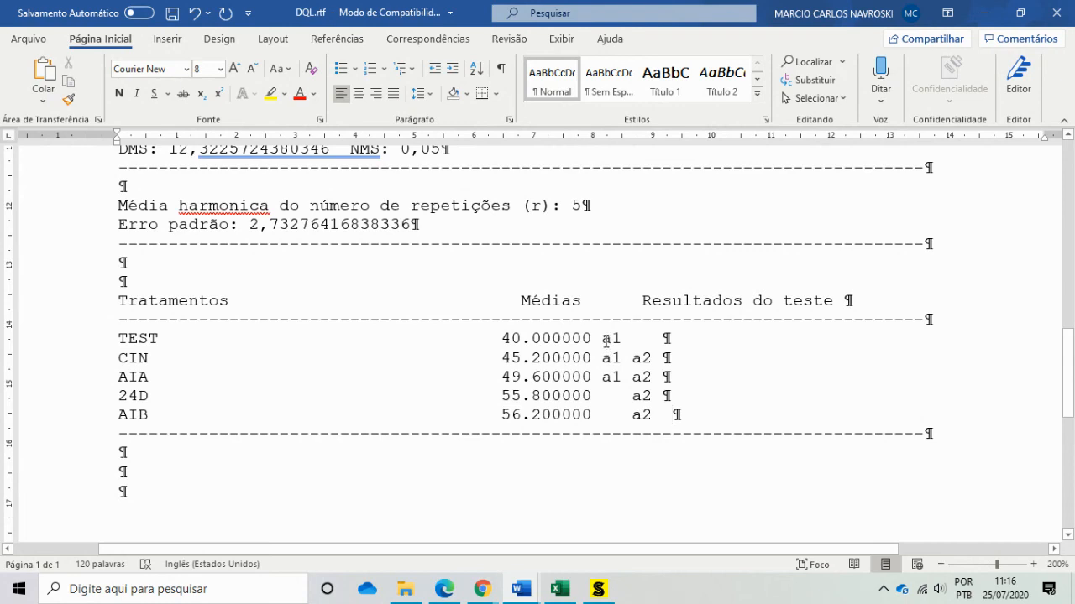
left_click_drag(603, 339, 623, 339)
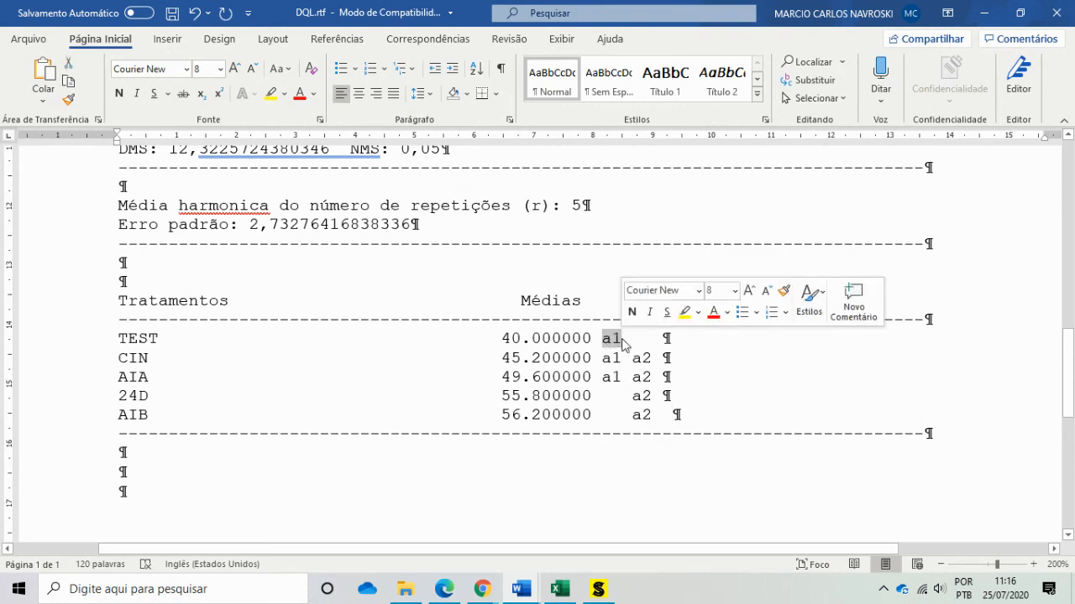
left_click(618, 339)
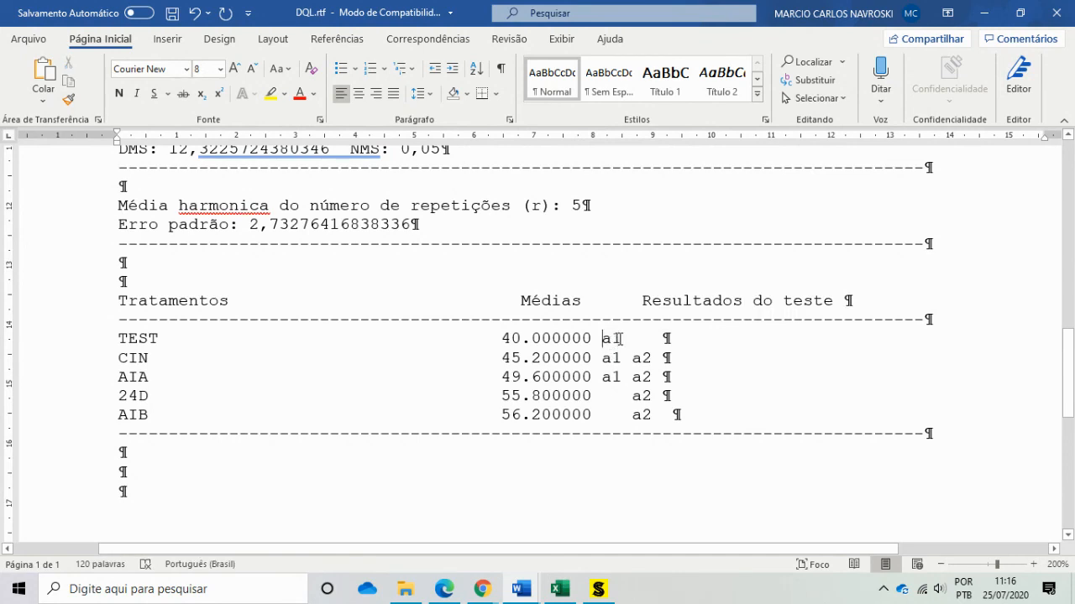
left_click_drag(618, 339, 611, 340)
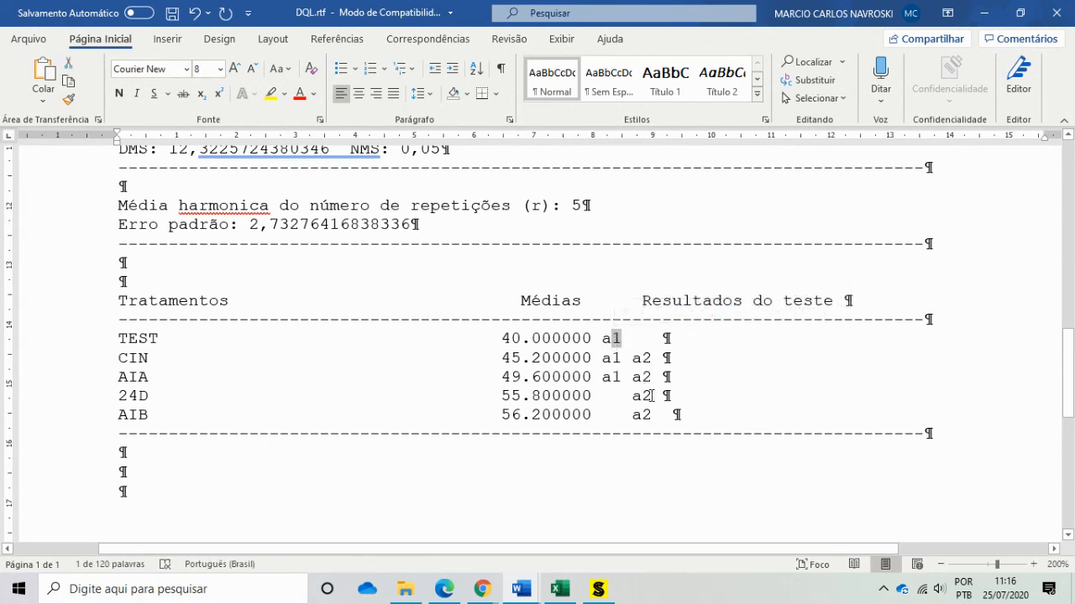
Add comparison letters at the end of the Tukey result rows: a for AIB and 24D, ab for AIA and CIN, b for TEST
left_click(678, 413)
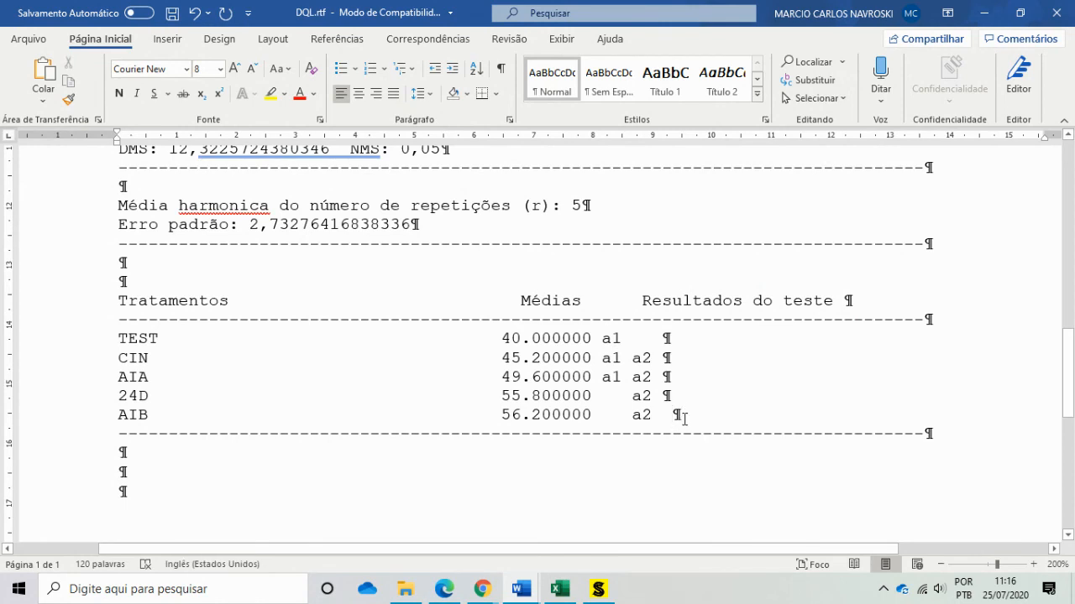
type("a2  a")
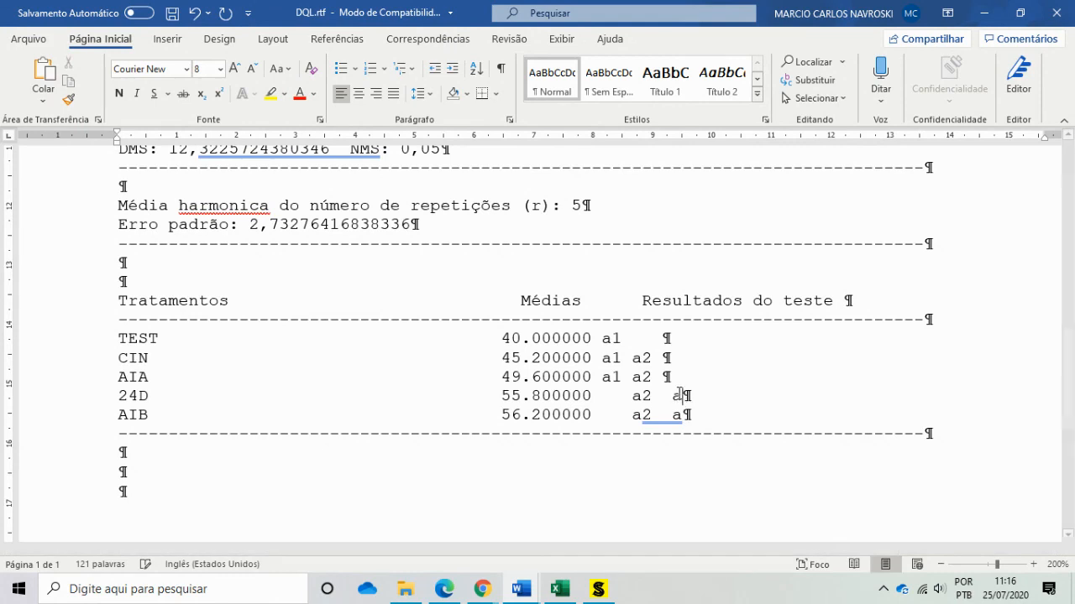
left_click(680, 377)
type("ab")
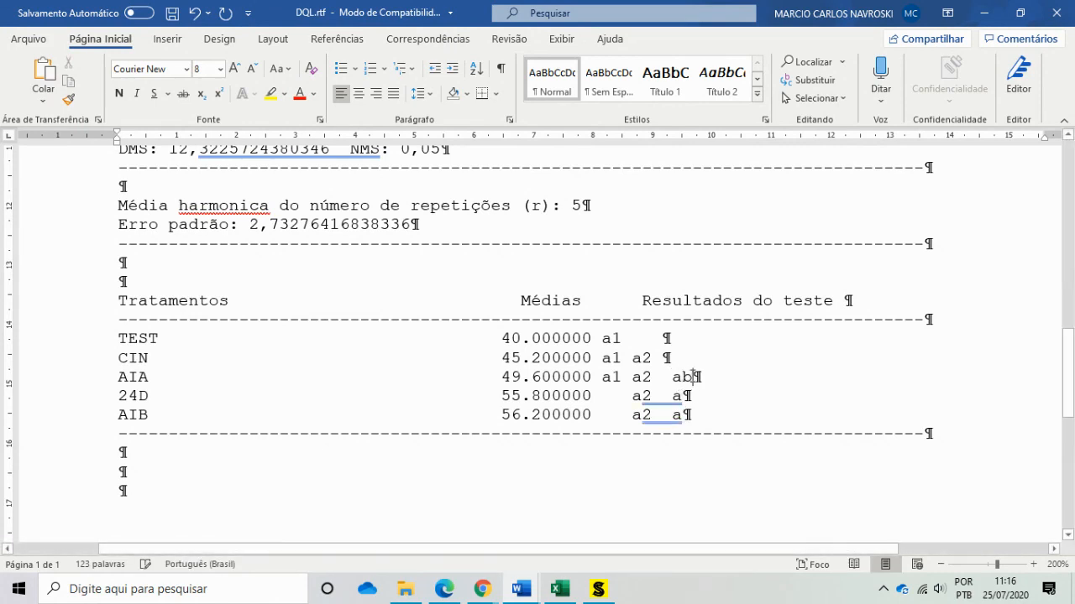
left_click(680, 358)
type("ab")
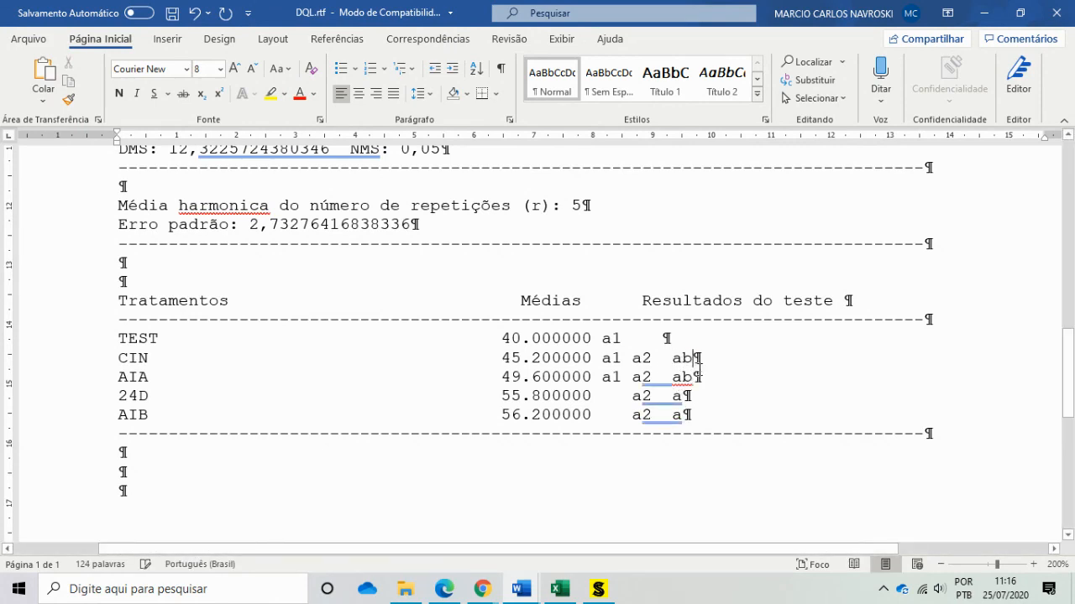
left_click(681, 341)
type("b")
Compare the 24D and AIB rows with the TEST row in the Tukey results and review the report from its beginning
left_click_drag(697, 417, 122, 394)
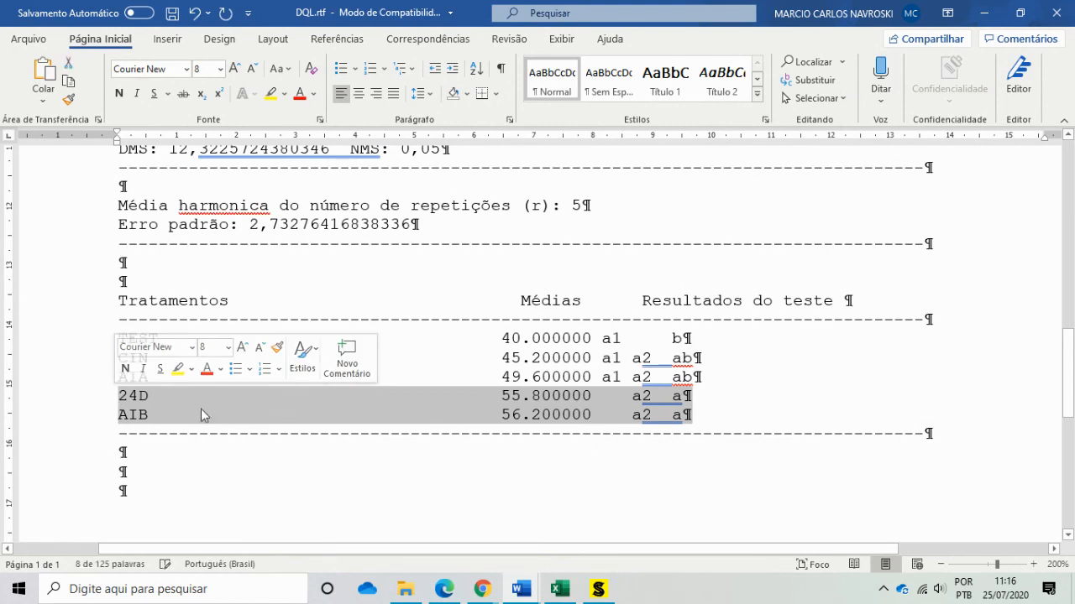
left_click_drag(724, 337, 123, 339)
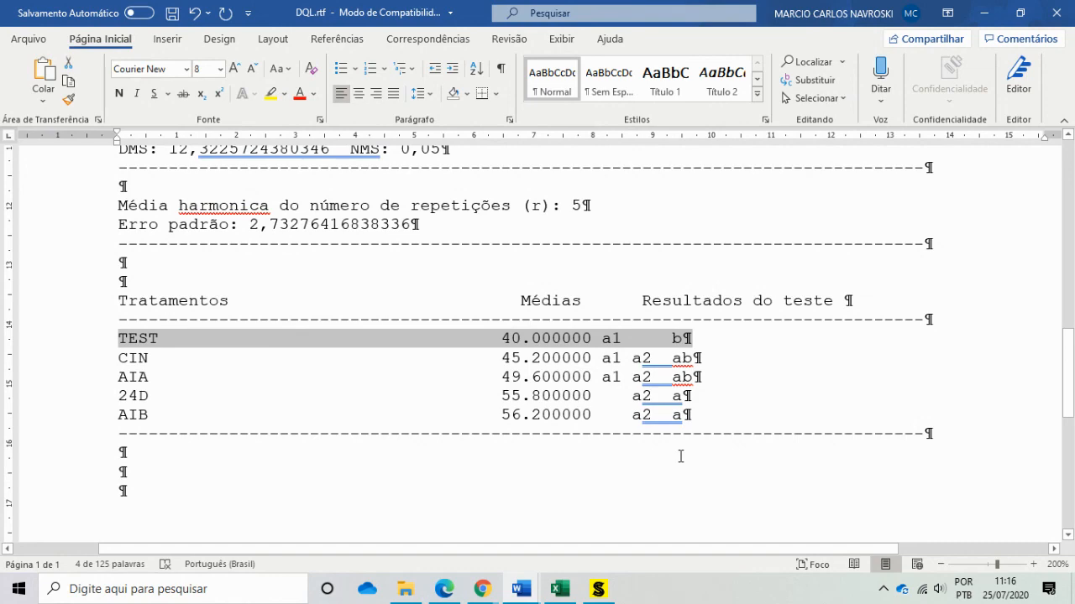
scroll(680, 456, "up", 3)
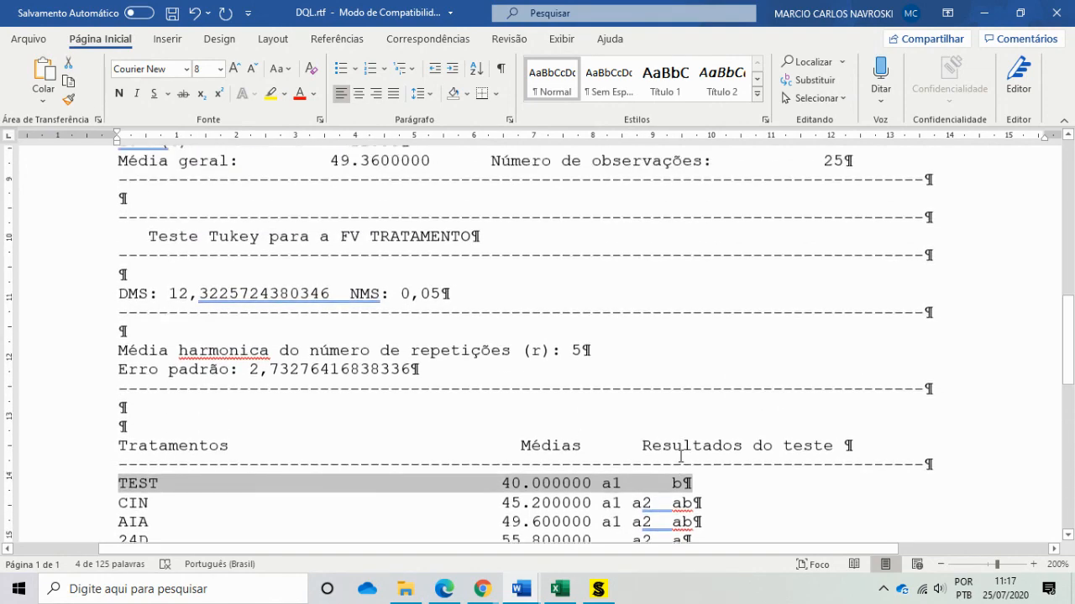
scroll(680, 456, "up", 15)
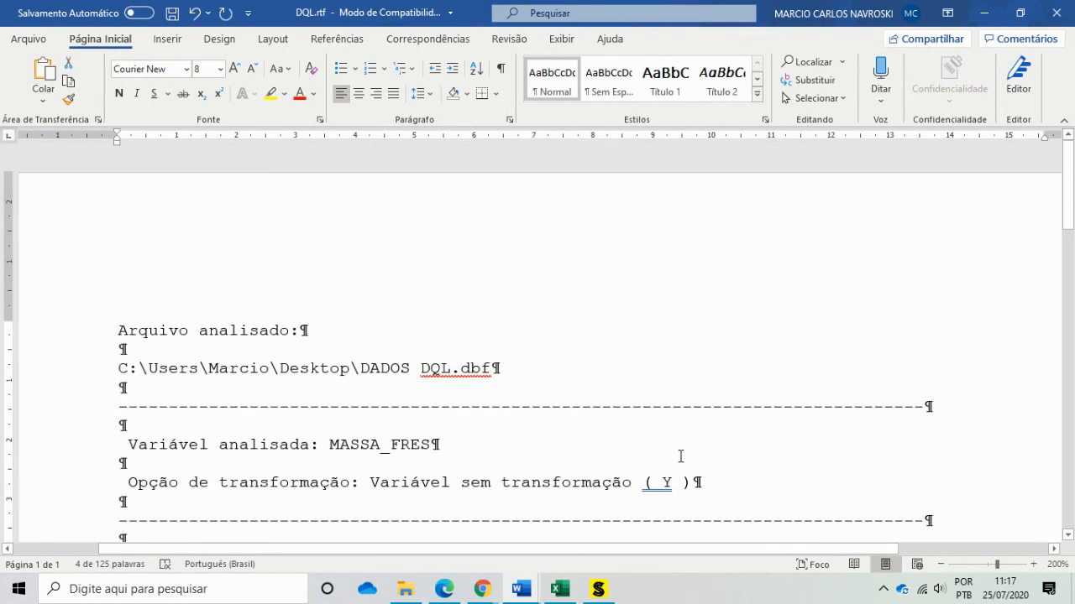
scroll(680, 456, "down", 3)
scroll(680, 455, "down", 3)
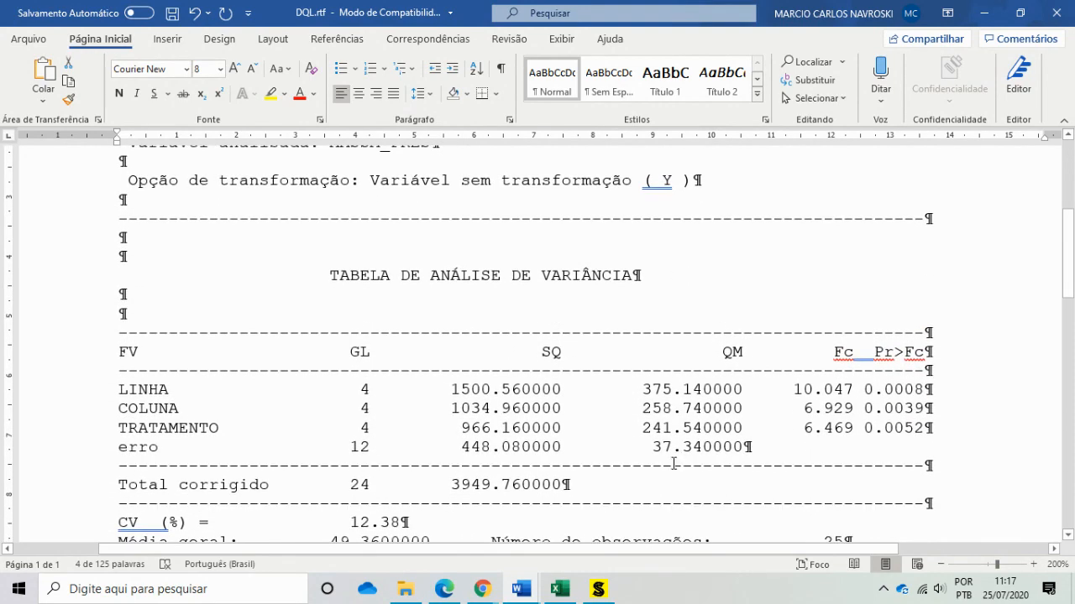
mouse_move(487, 594)
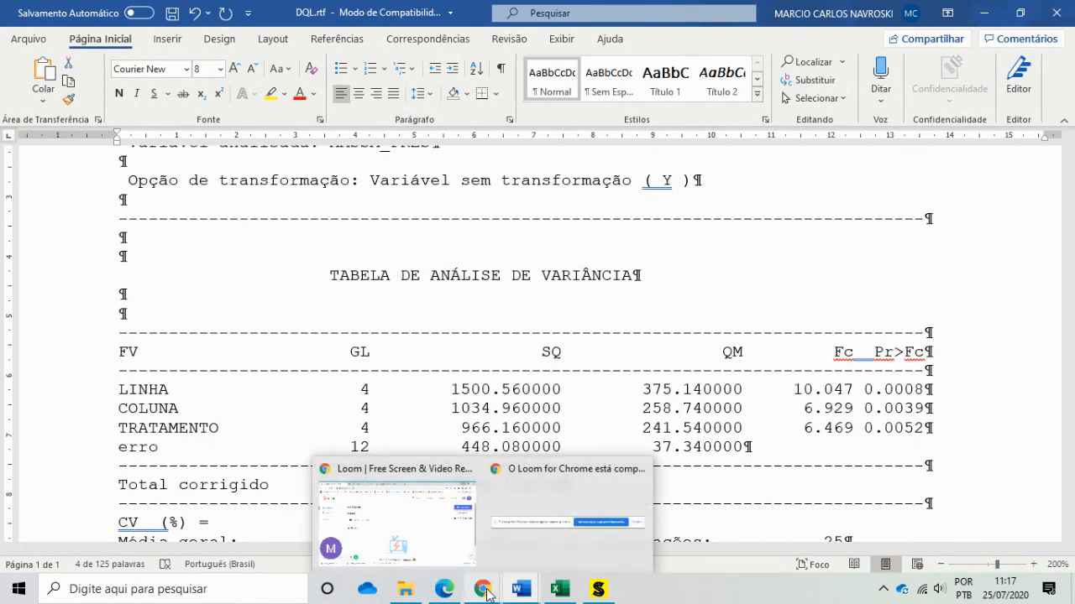
left_click(525, 542)
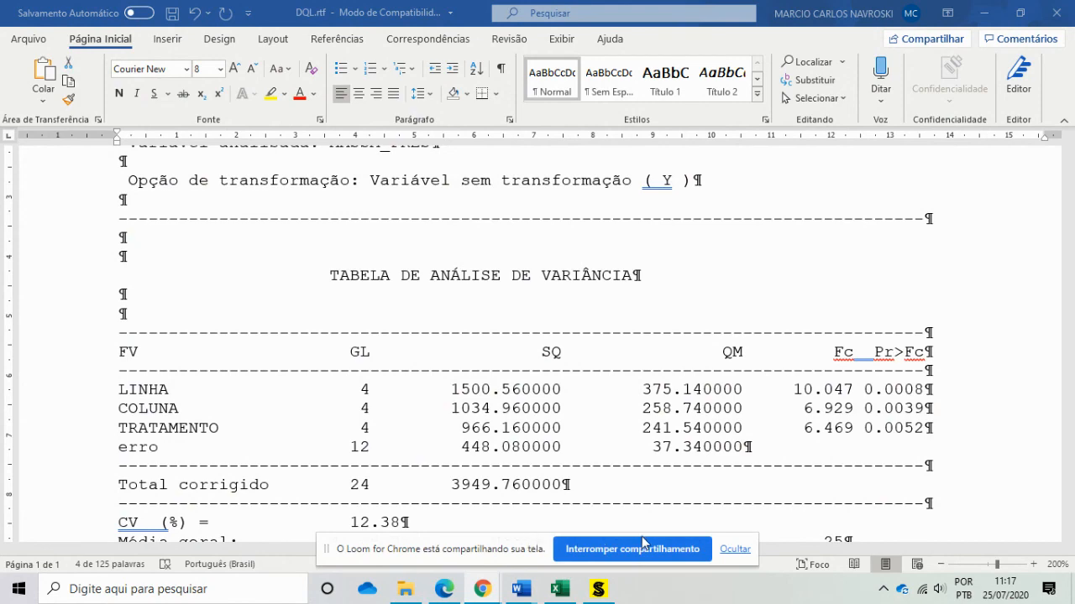